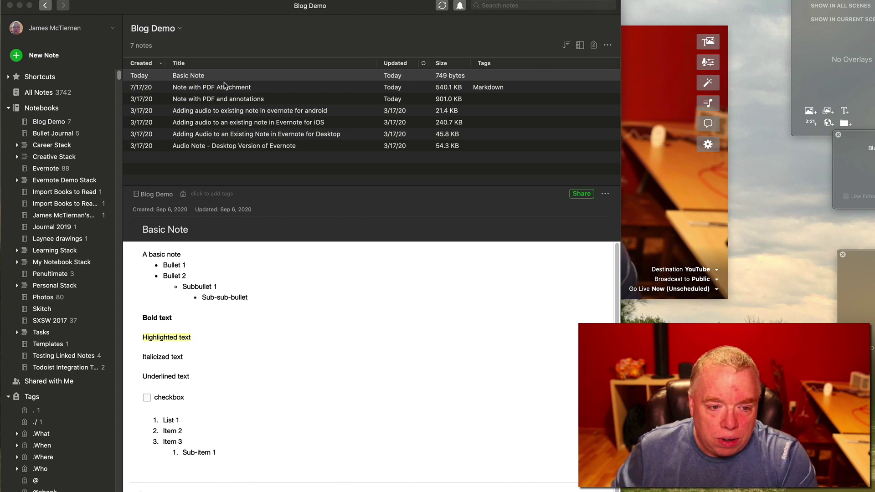
In the Evernote Basic Note, make the 'Italicized text' line italic and the 'Underlined text' line underlined.
{"action": "scroll", "coordinate": [232, 291], "scroll_direction": "down", "scroll_amount": 1}
{"action": "scroll", "coordinate": [232, 291], "scroll_direction": "up", "scroll_amount": 1}
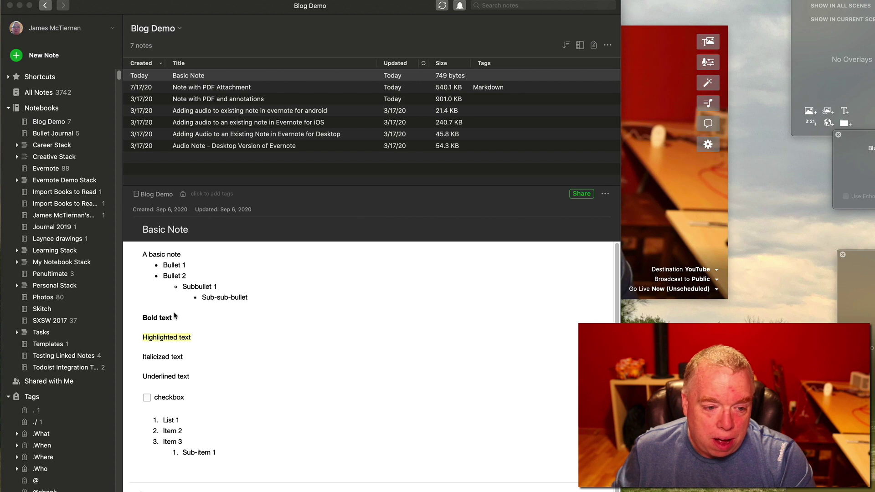
{"action": "left_click", "coordinate": [179, 361]}
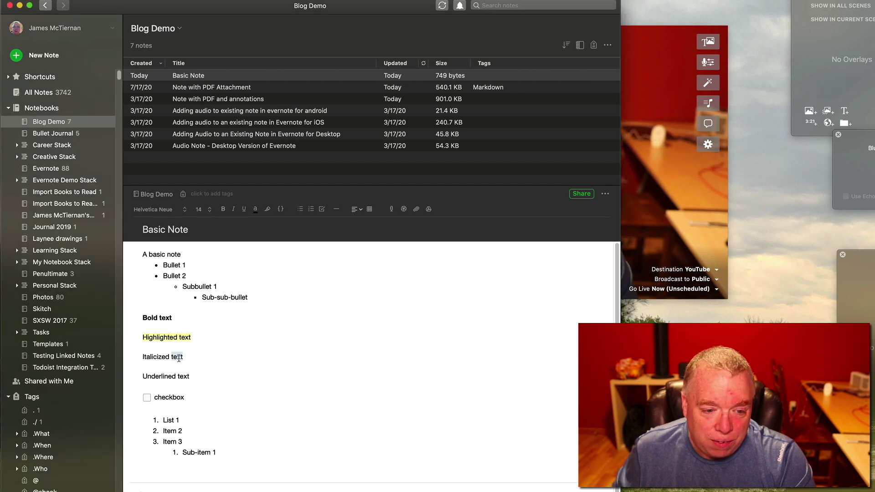
{"action": "triple_click", "coordinate": [180, 361]}
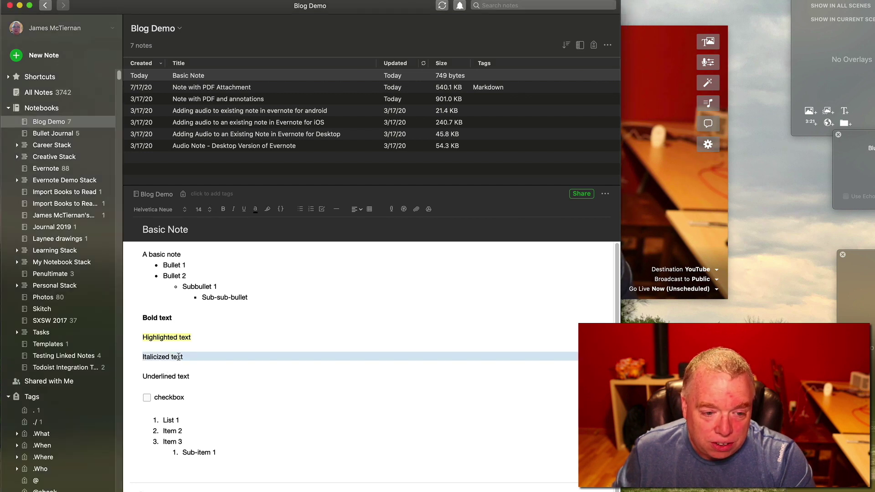
{"action": "left_click", "coordinate": [234, 209]}
{"action": "triple_click", "coordinate": [169, 377]}
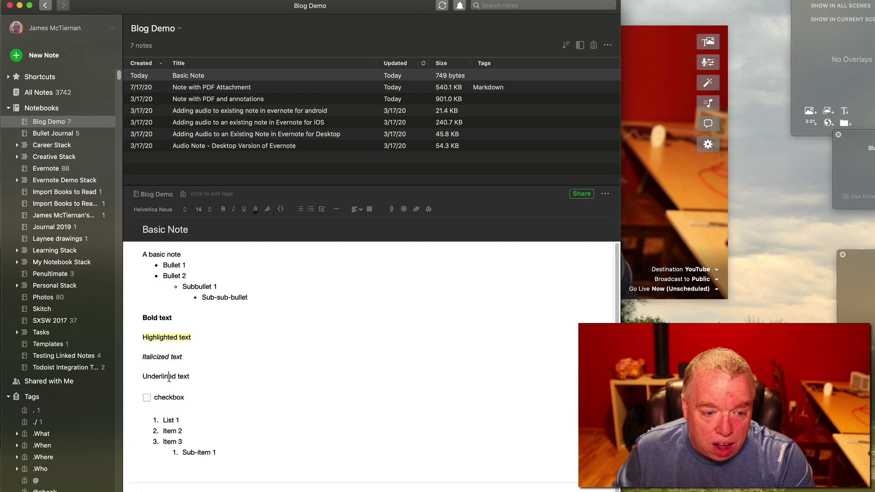
{"action": "left_click", "coordinate": [244, 209]}
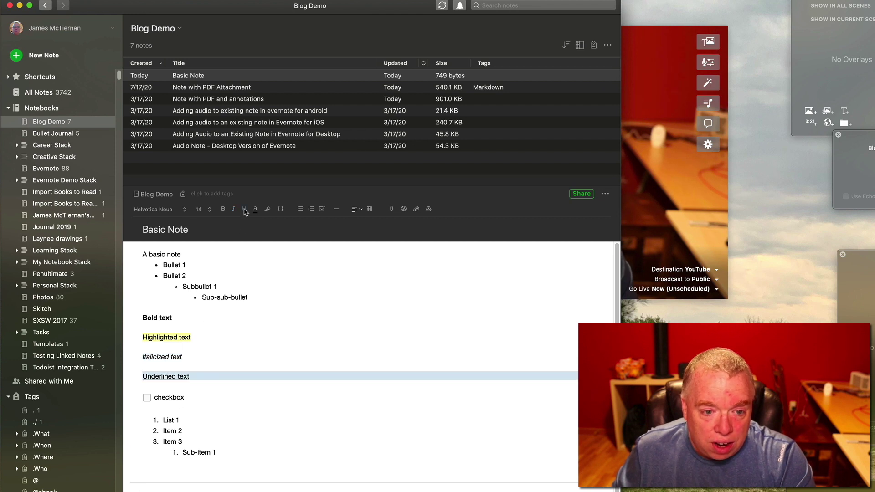
Leave the Basic Note and open the Note with PDF Attachment in Evernote.
{"action": "left_click", "coordinate": [292, 287]}
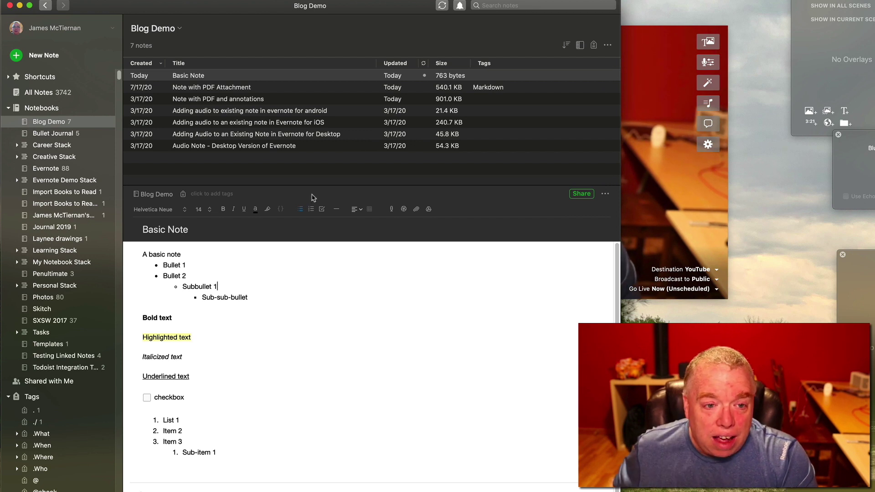
{"action": "left_click", "coordinate": [257, 81]}
{"action": "left_click", "coordinate": [259, 87]}
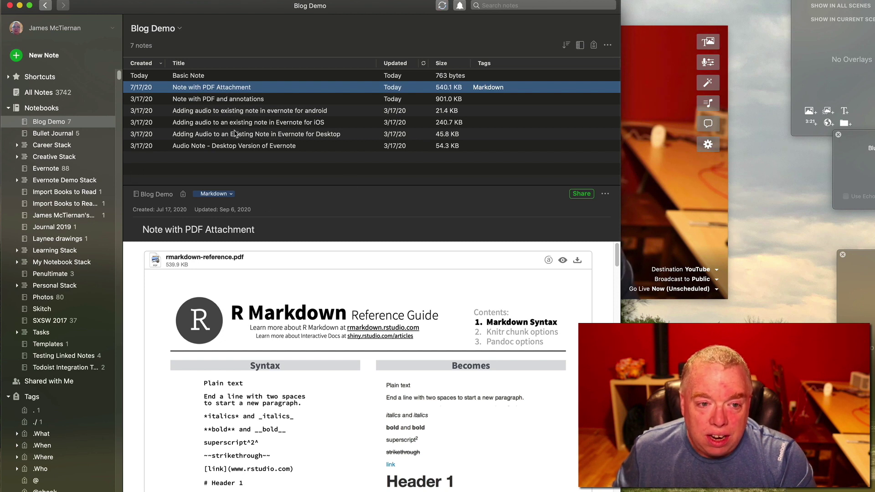
Open the Note with PDF and annotations and scroll through its annotated PDF.
{"action": "left_click", "coordinate": [236, 99]}
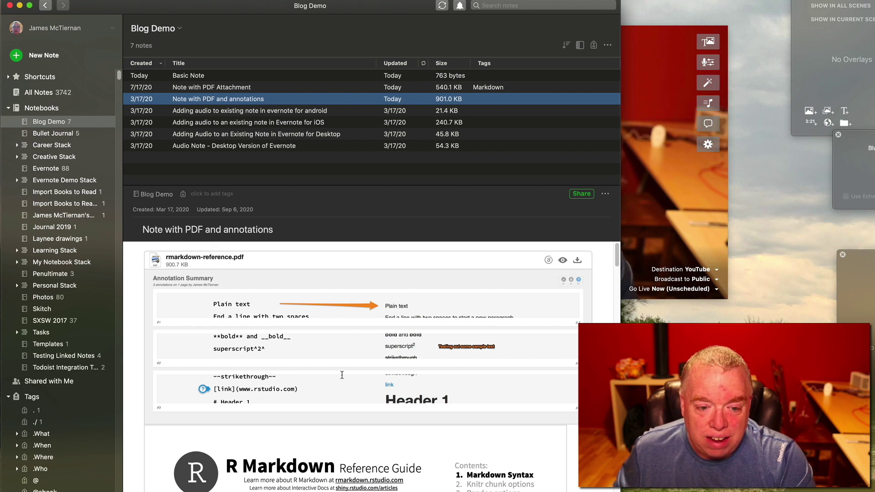
{"action": "scroll", "coordinate": [286, 337], "scroll_direction": "down", "scroll_amount": 1}
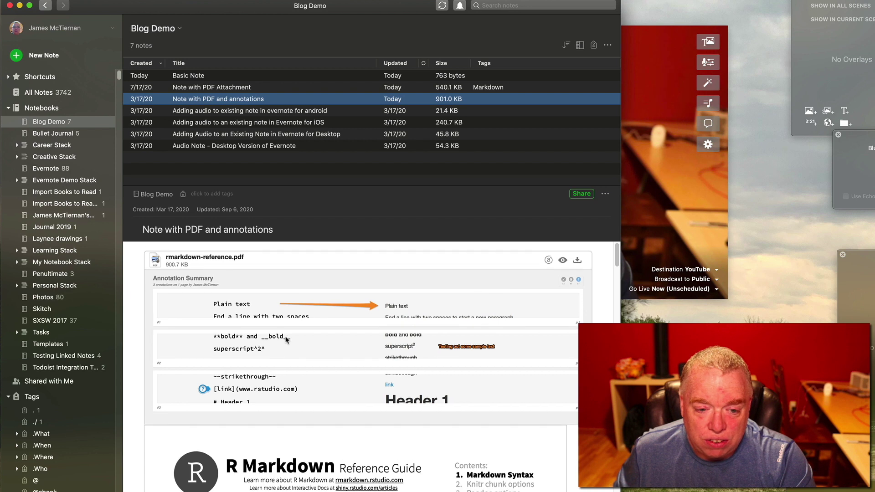
{"action": "scroll", "coordinate": [286, 339], "scroll_direction": "down", "scroll_amount": 5}
{"action": "scroll", "coordinate": [286, 339], "scroll_direction": "up", "scroll_amount": 5}
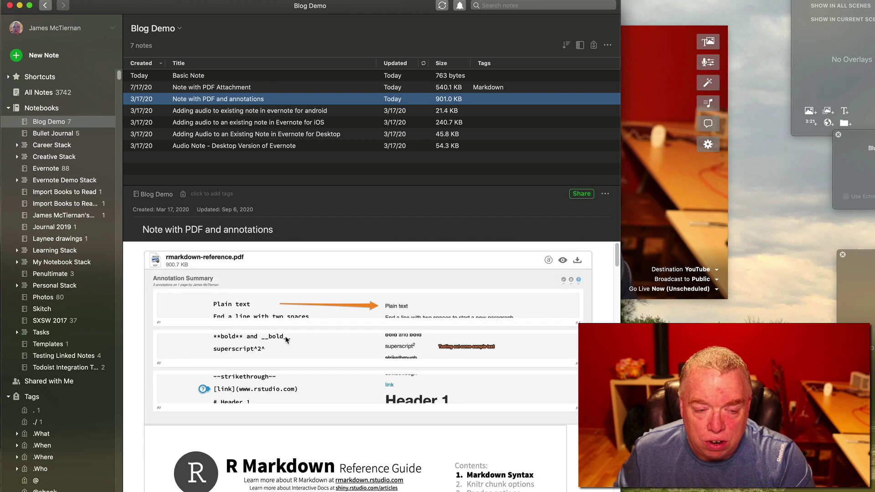
View the Android, iOS and desktop audio notes, ending on Audio Note - Desktop Version of Evernote.
{"action": "left_click", "coordinate": [286, 112]}
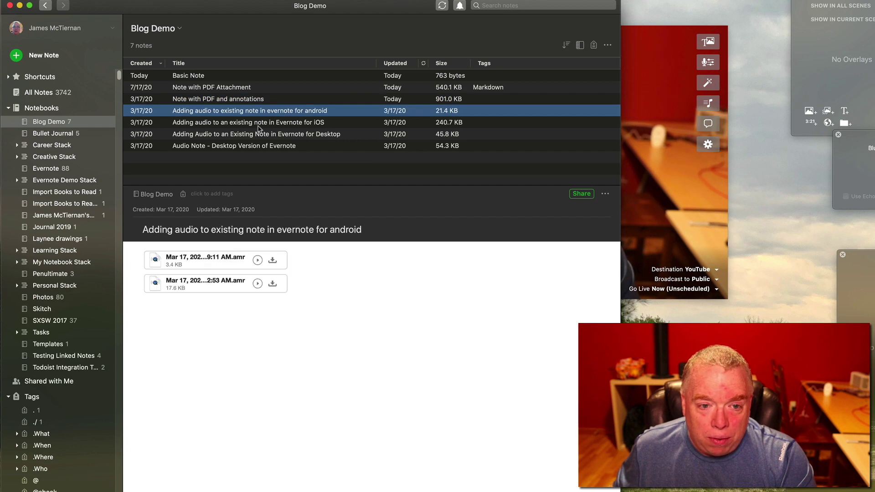
{"action": "left_click", "coordinate": [254, 124]}
{"action": "left_click", "coordinate": [260, 134]}
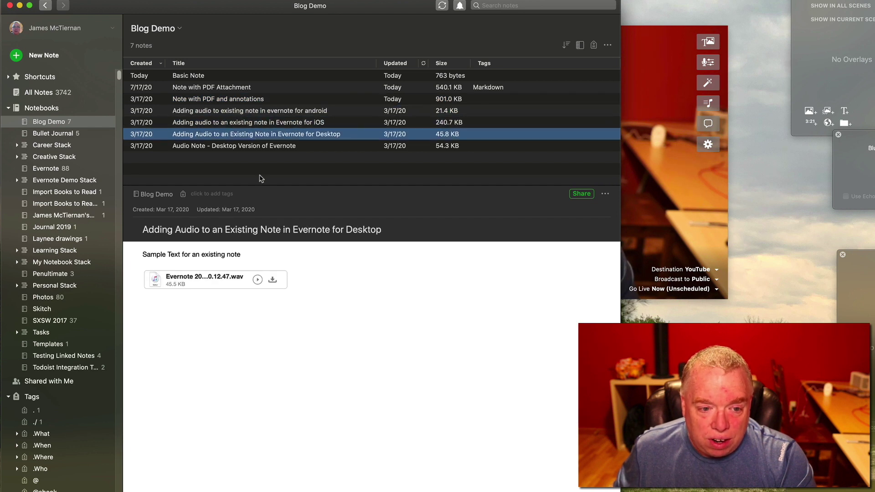
{"action": "left_click", "coordinate": [233, 147]}
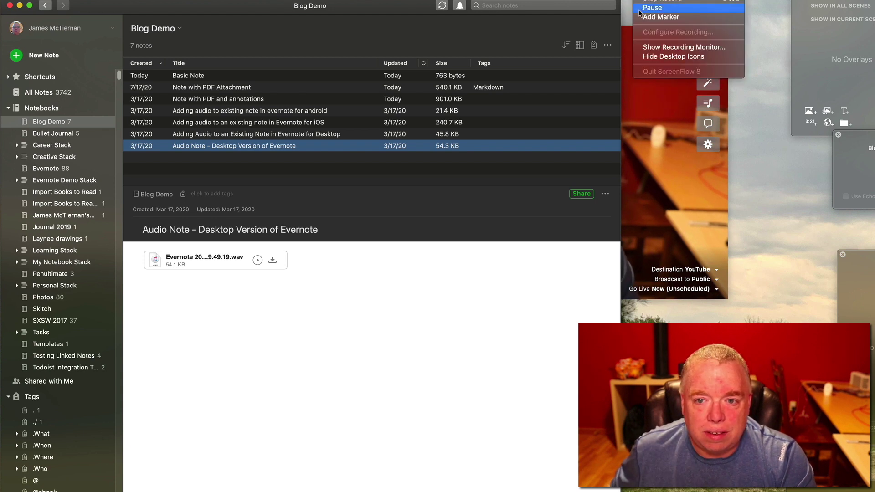
{"action": "left_click", "coordinate": [645, 5]}
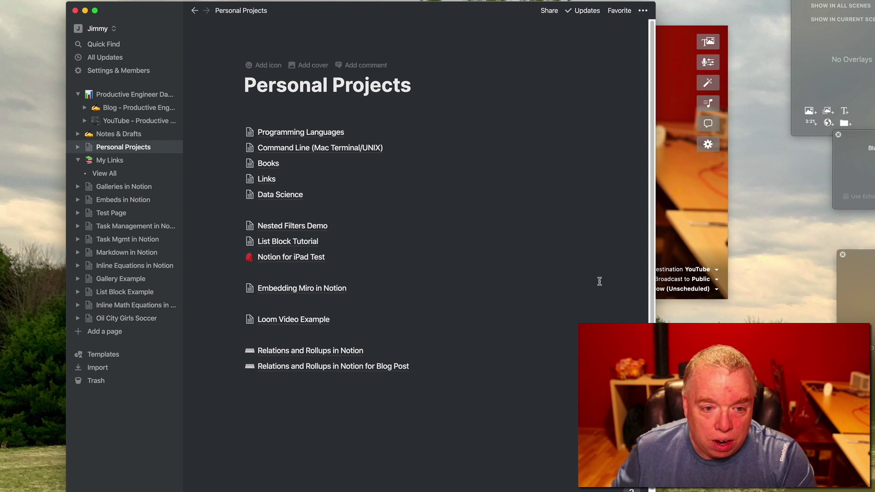
Use /page to add a sub-page titled 'Evernote Import' at the bottom of Personal Projects.
{"action": "left_click", "coordinate": [339, 405]}
{"action": "key", "text": "Return"}
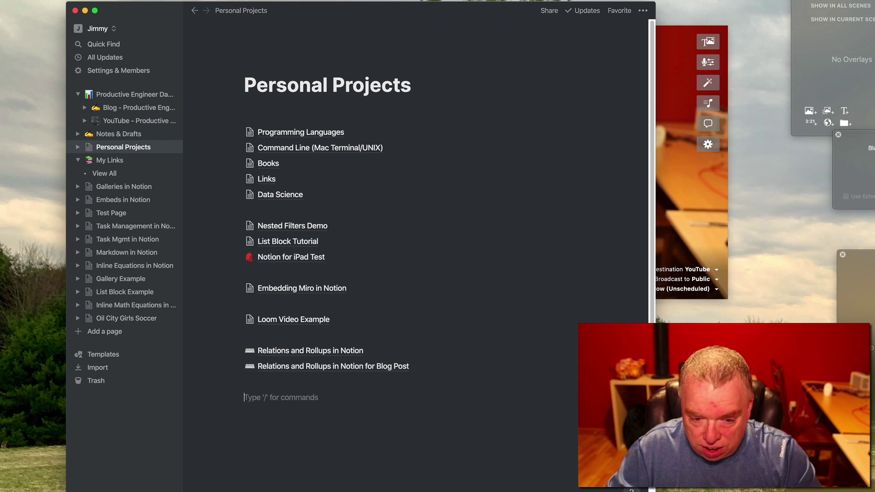
{"action": "type", "text": "/"}
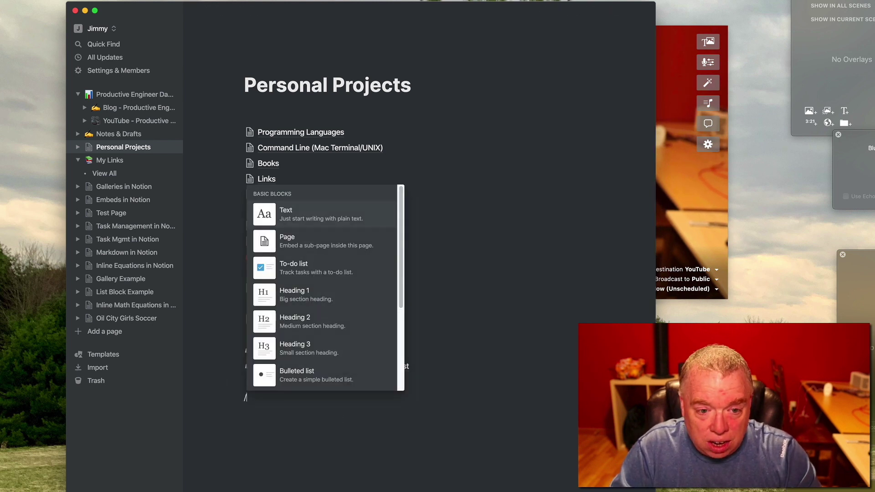
{"action": "type", "text": "page"}
{"action": "key", "text": "Return"}
{"action": "type", "text": "Ev"}
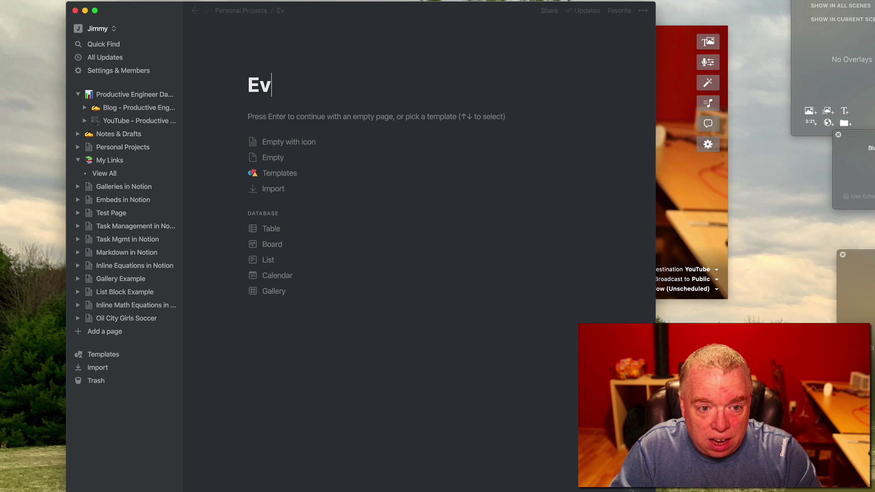
{"action": "type", "text": "ernote Import"}
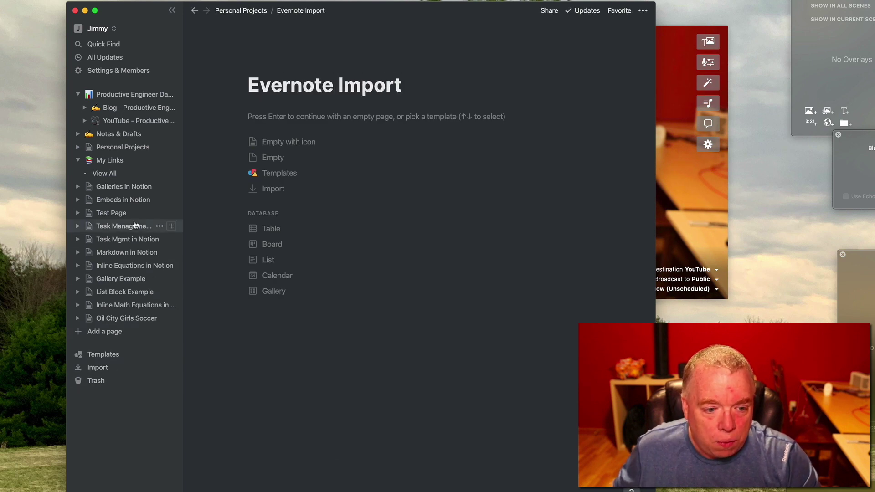
Start a Notion import from Evernote and sign in with the account e-mail and password.
{"action": "left_click", "coordinate": [102, 367]}
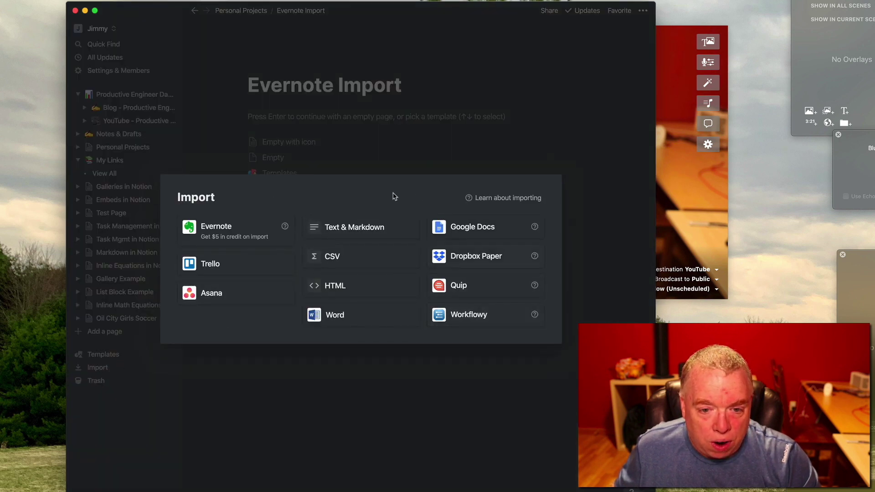
{"action": "left_click", "coordinate": [236, 229]}
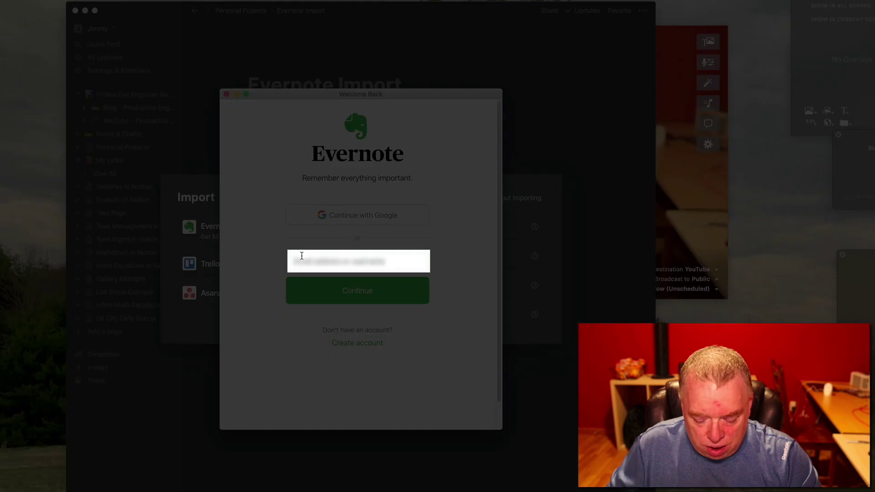
{"action": "type", "text": "jimmy"}
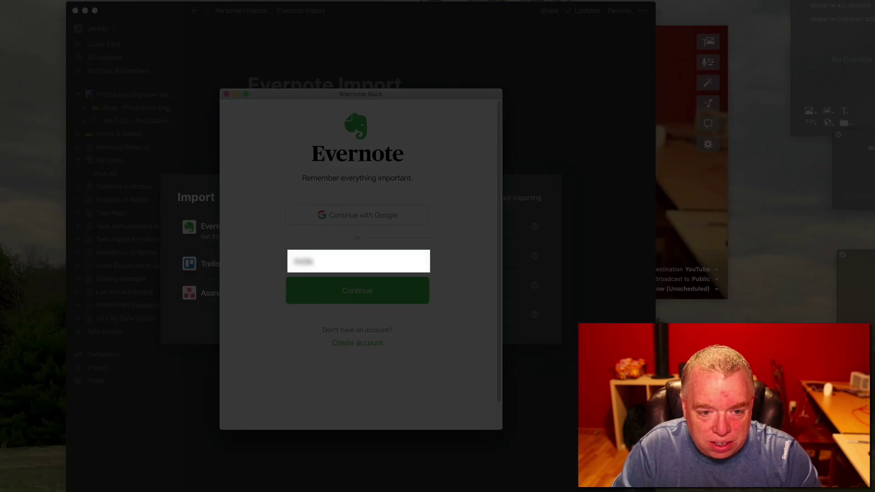
{"action": "type", "text": "er"}
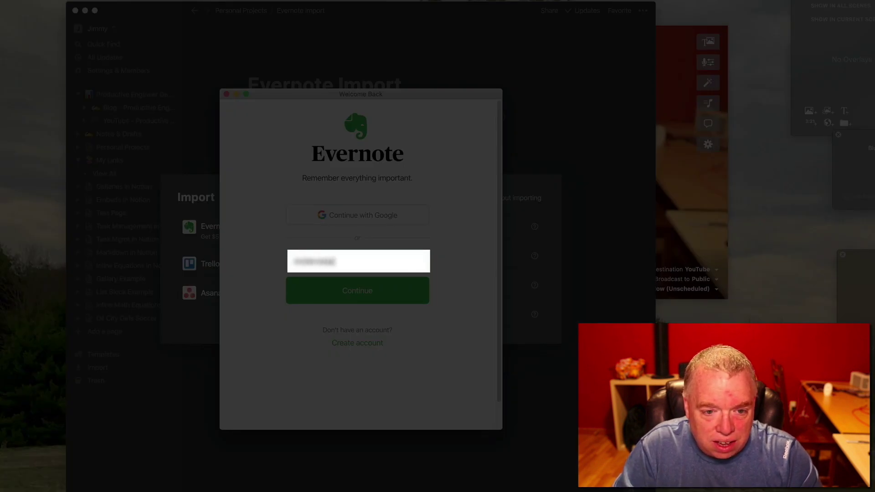
{"action": "left_click", "coordinate": [338, 292]}
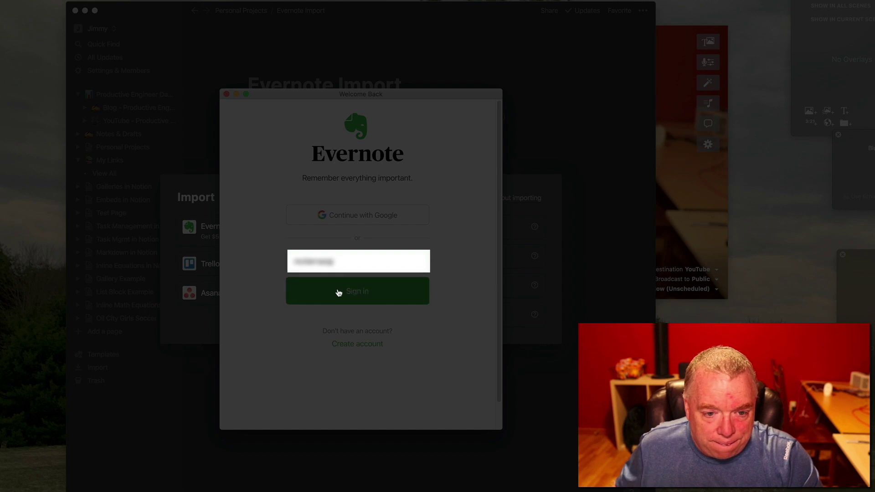
{"action": "type", "text": "c"}
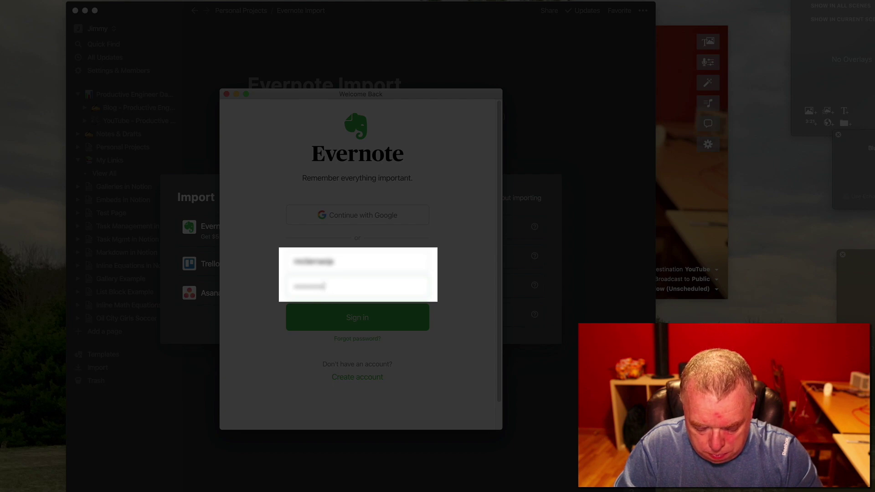
{"action": "type", "text": "••"}
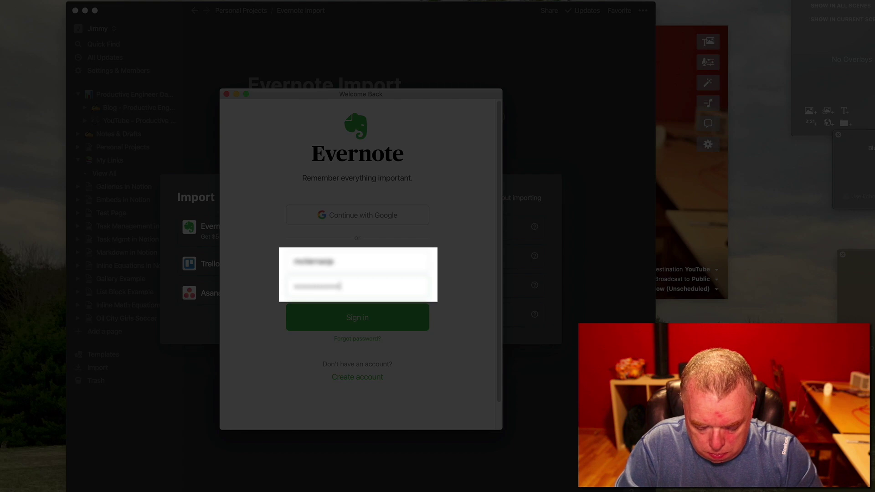
{"action": "key", "text": "Return"}
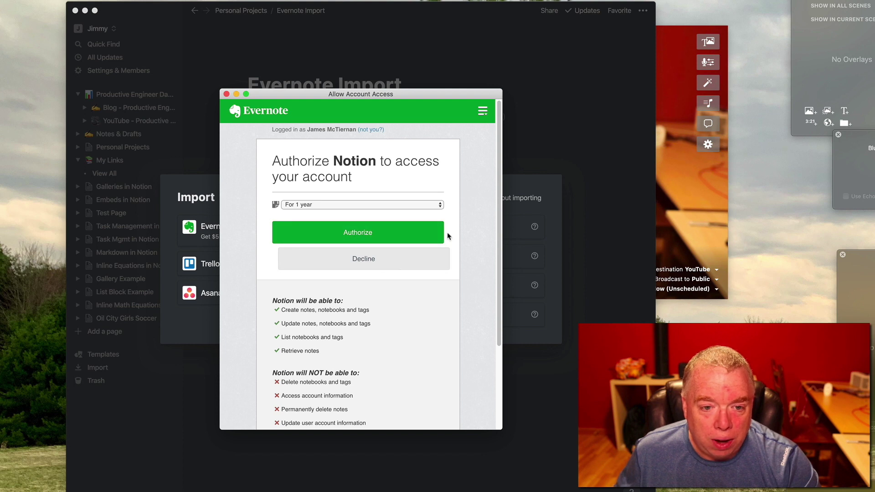
Authorize Notion's access to the Evernote account for 1 day.
{"action": "scroll", "coordinate": [379, 256], "scroll_direction": "down", "scroll_amount": 3}
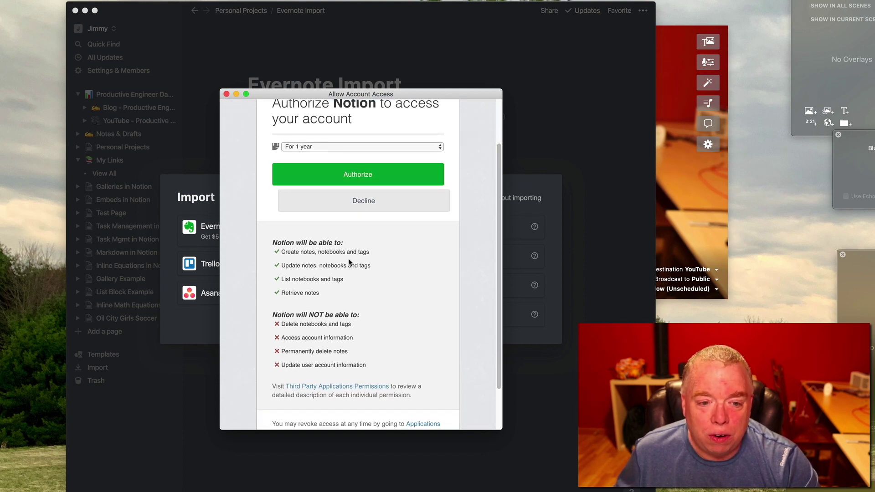
{"action": "scroll", "coordinate": [333, 256], "scroll_direction": "up", "scroll_amount": 3}
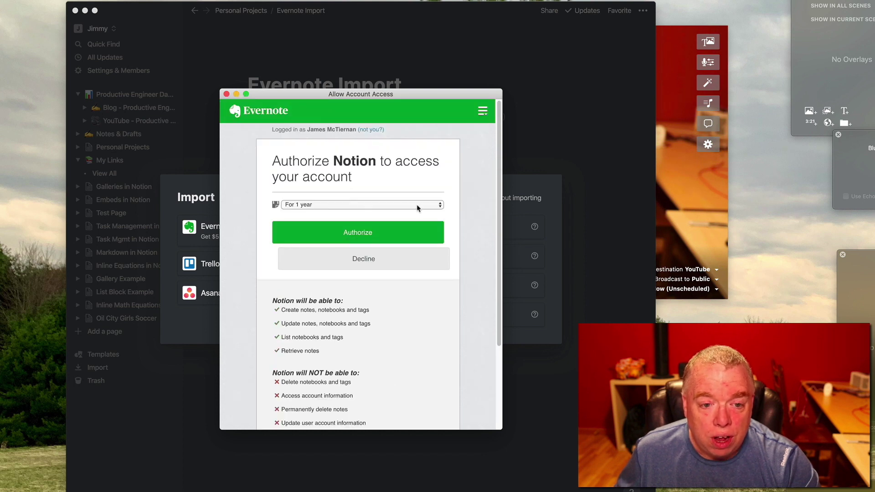
{"action": "left_click", "coordinate": [399, 206]}
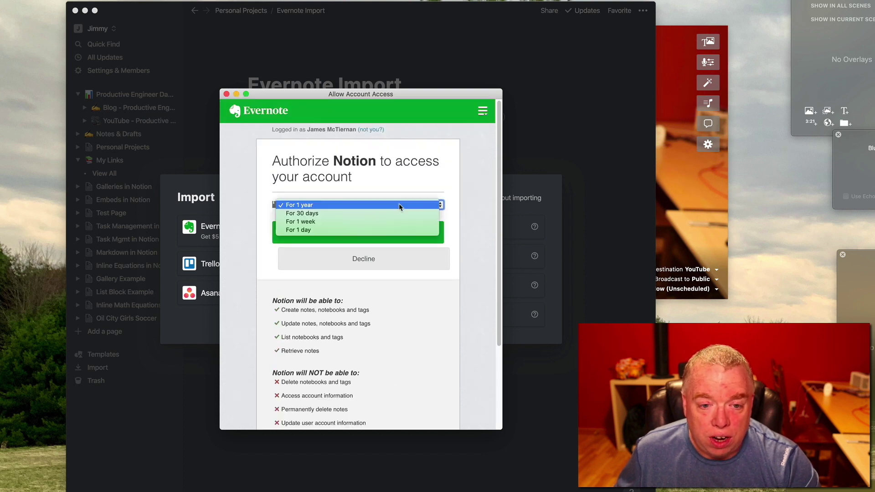
{"action": "left_click", "coordinate": [389, 230]}
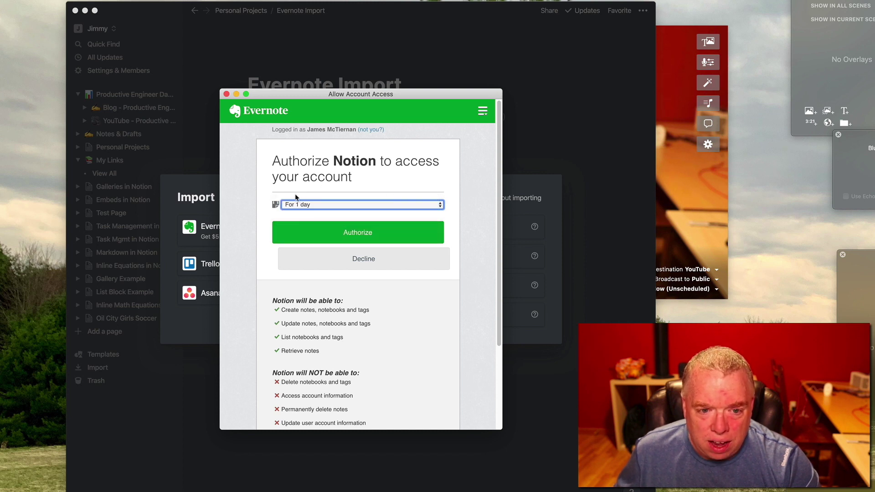
{"action": "left_click", "coordinate": [403, 231]}
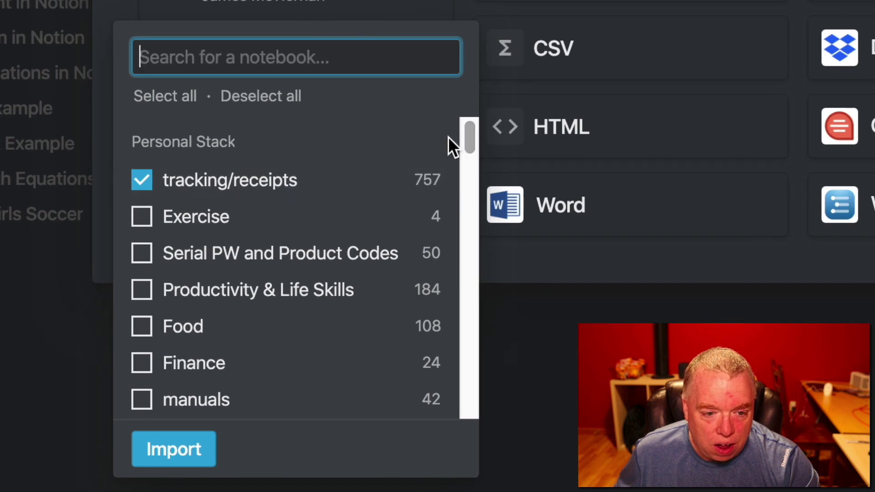
Uncheck tracking/receipts, search 'blog' and import only the Blog Demo notebook.
{"action": "left_click", "coordinate": [145, 182]}
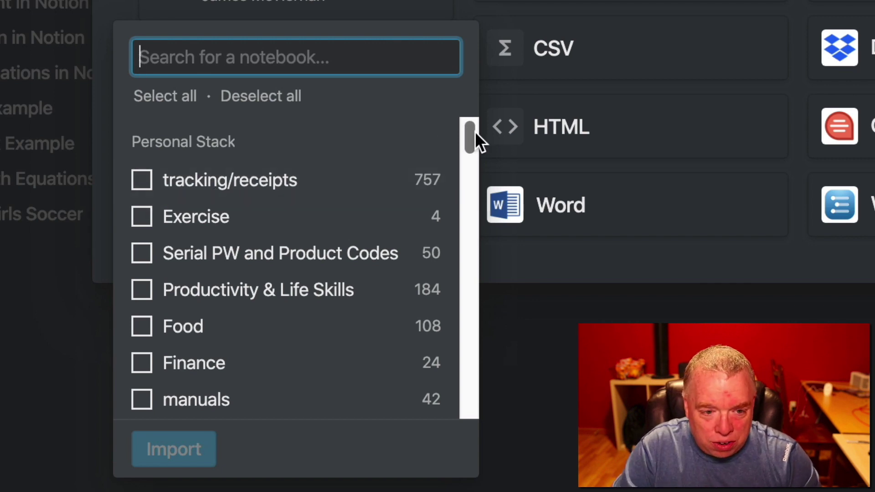
{"action": "type", "text": "blog"}
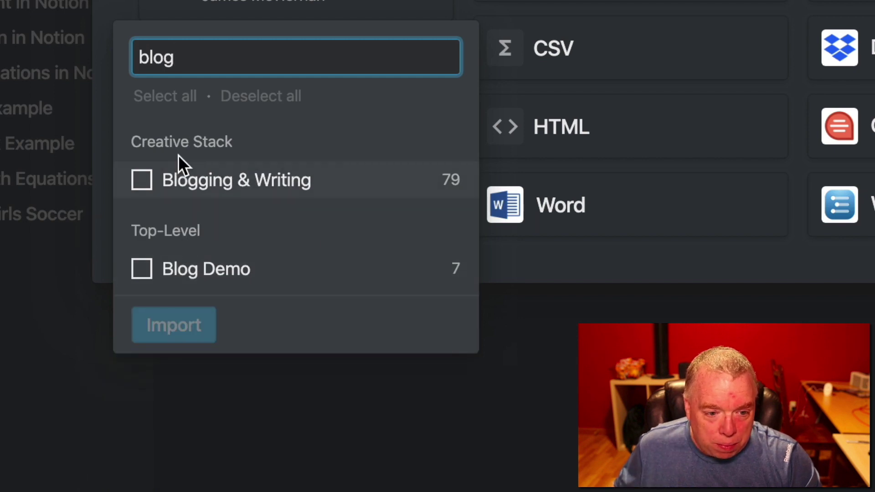
{"action": "left_click", "coordinate": [144, 276]}
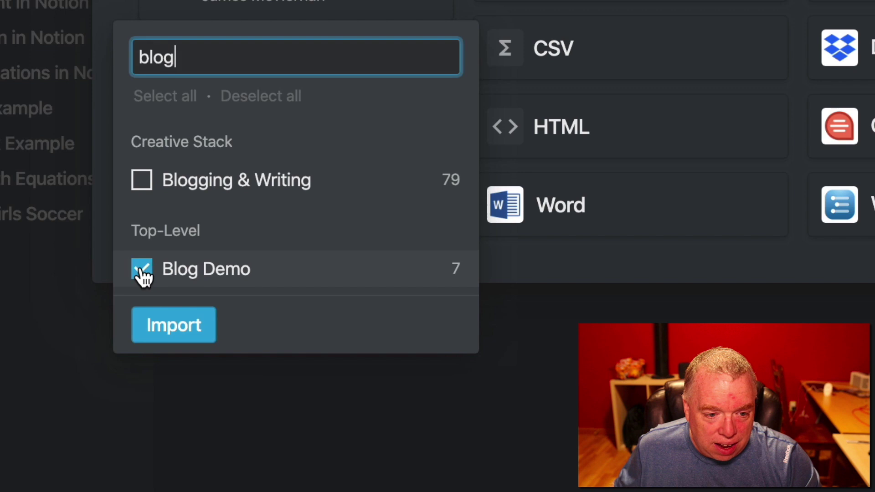
{"action": "left_click", "coordinate": [189, 327]}
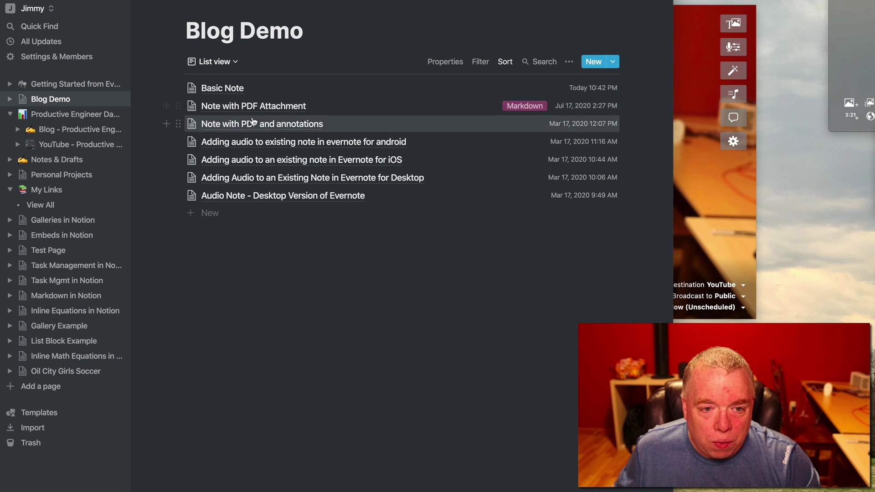
Open the imported Basic Note page in Notion and place the Evernote window beside it.
{"action": "left_click", "coordinate": [240, 90]}
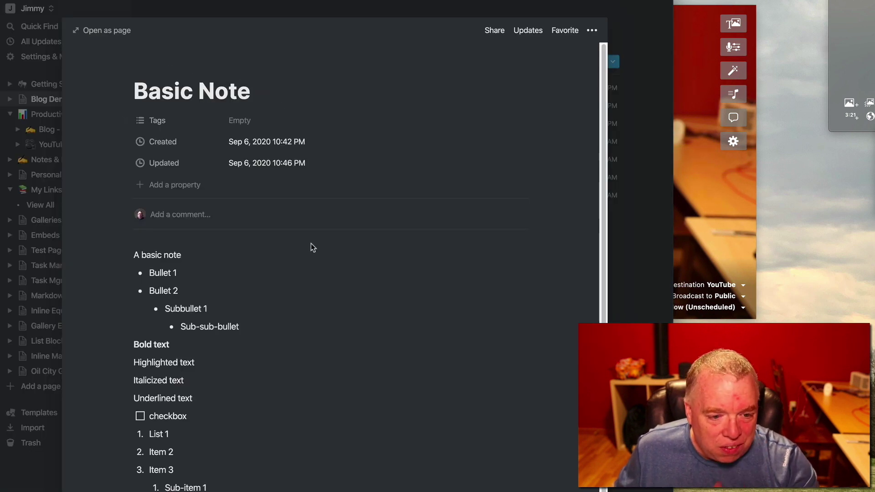
{"action": "scroll", "coordinate": [310, 244], "scroll_direction": "down", "scroll_amount": 1}
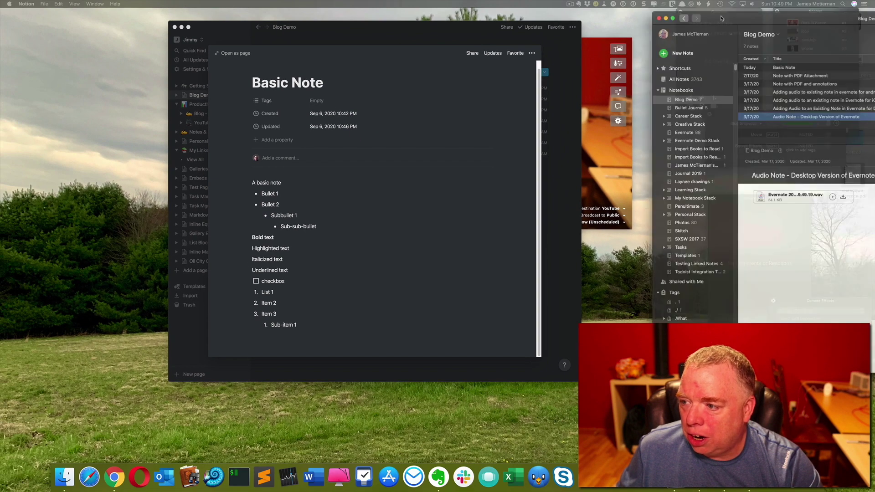
{"action": "left_click_drag", "start_coordinate": [760, 25], "coordinate": [527, 23]}
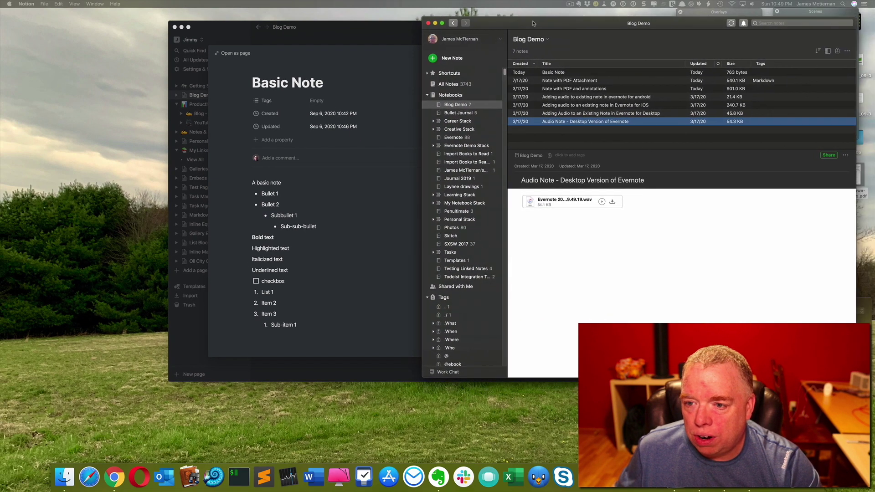
Show Evernote's original Basic Note next to the reopened Notion Basic Note page.
{"action": "left_click", "coordinate": [546, 72]}
{"action": "left_click", "coordinate": [381, 49]}
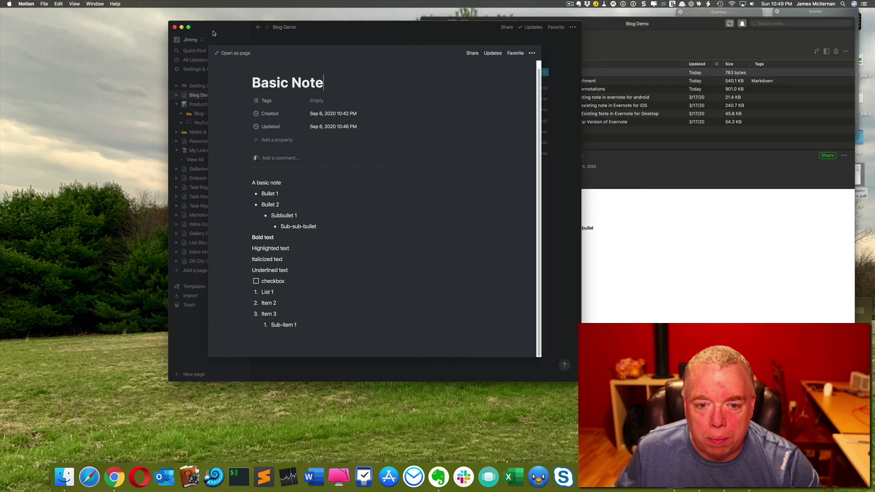
{"action": "left_click_drag", "start_coordinate": [342, 36], "coordinate": [273, 44]}
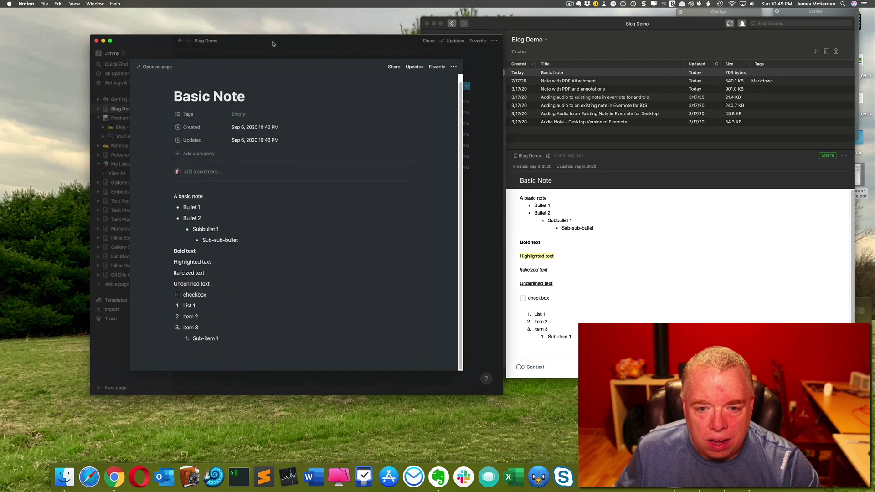
{"action": "left_click", "coordinate": [273, 44]}
{"action": "left_click", "coordinate": [239, 105]}
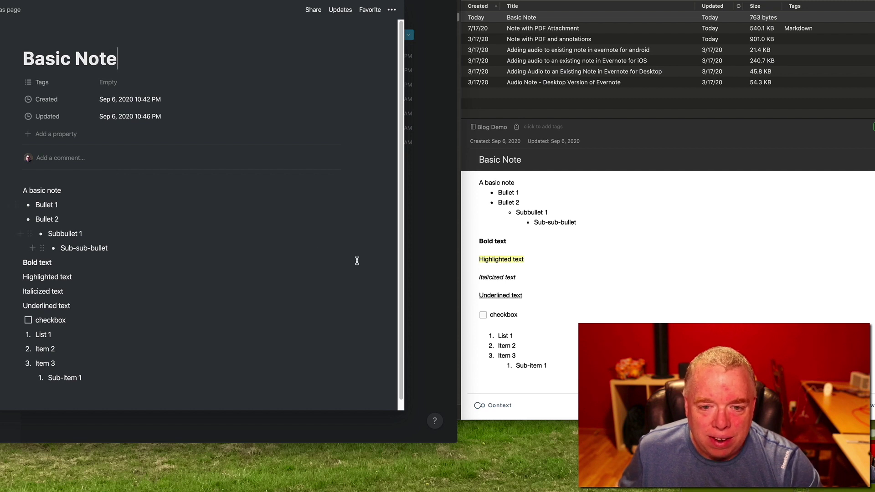
Open Notion's Note with PDF Attachment page and resize the embedded R Markdown PDF.
{"action": "left_click", "coordinate": [414, 258]}
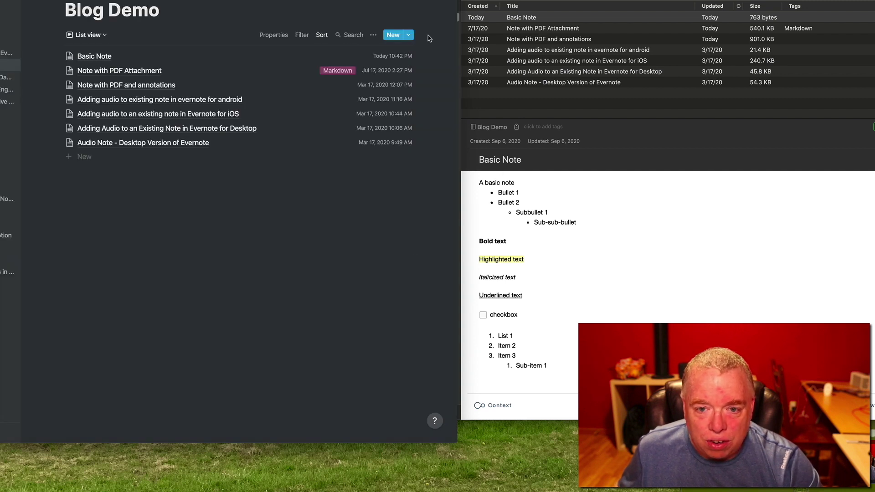
{"action": "left_click", "coordinate": [168, 73]}
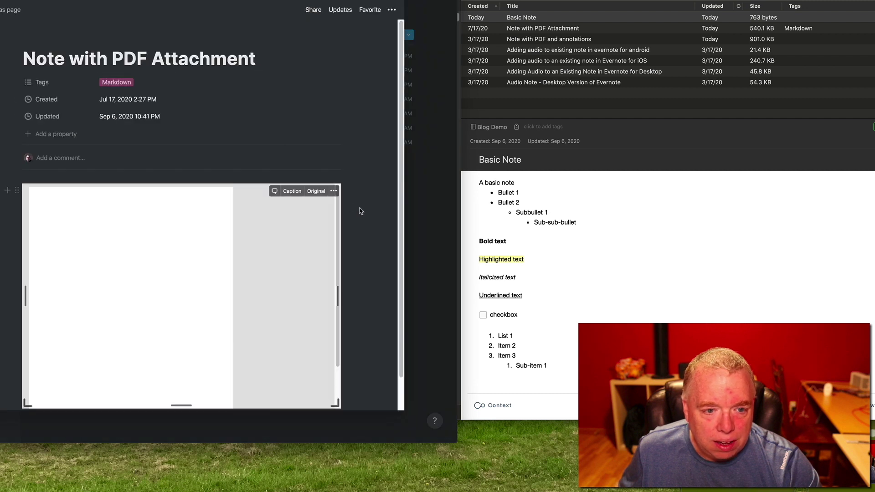
{"action": "scroll", "coordinate": [373, 239], "scroll_direction": "down", "scroll_amount": 2}
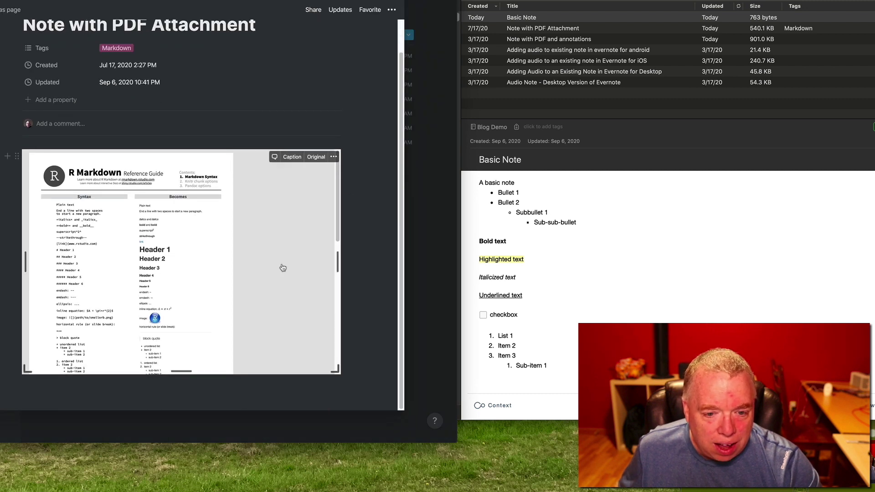
{"action": "scroll", "coordinate": [336, 410], "scroll_direction": "down", "scroll_amount": 1}
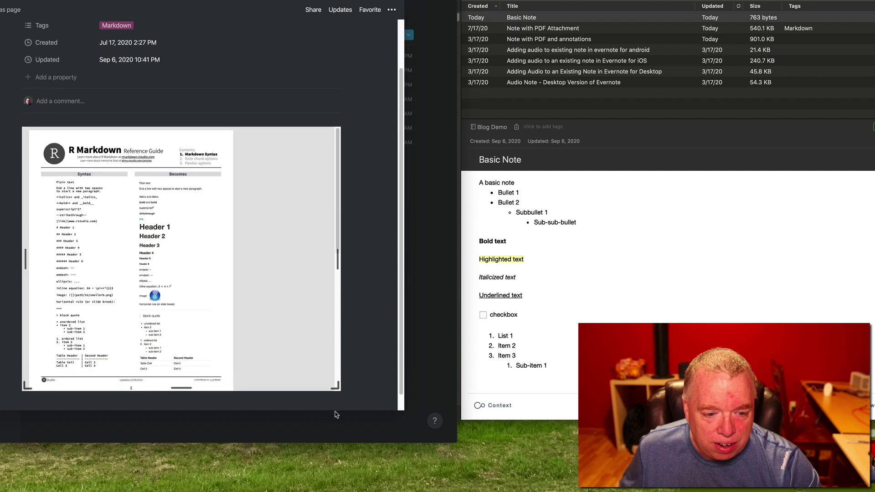
{"action": "left_click_drag", "start_coordinate": [336, 415], "coordinate": [303, 434]}
{"action": "scroll", "coordinate": [378, 308], "scroll_direction": "down", "scroll_amount": 2}
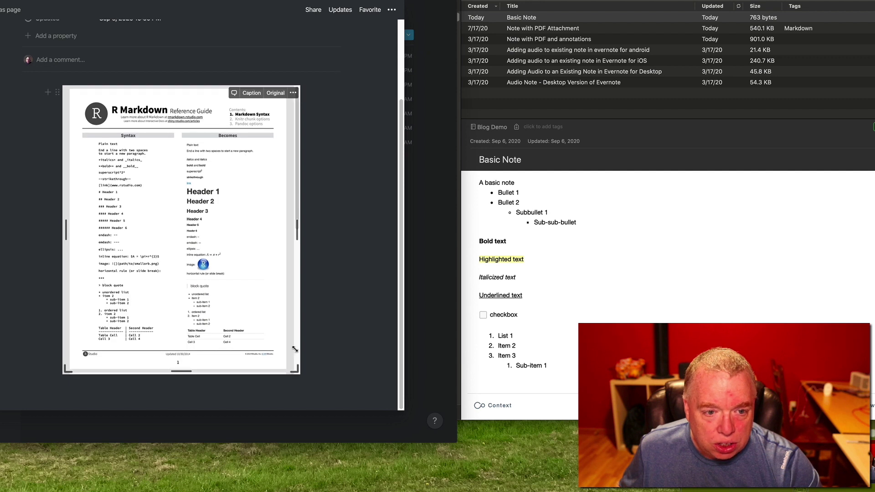
{"action": "scroll", "coordinate": [268, 311], "scroll_direction": "down", "scroll_amount": 20}
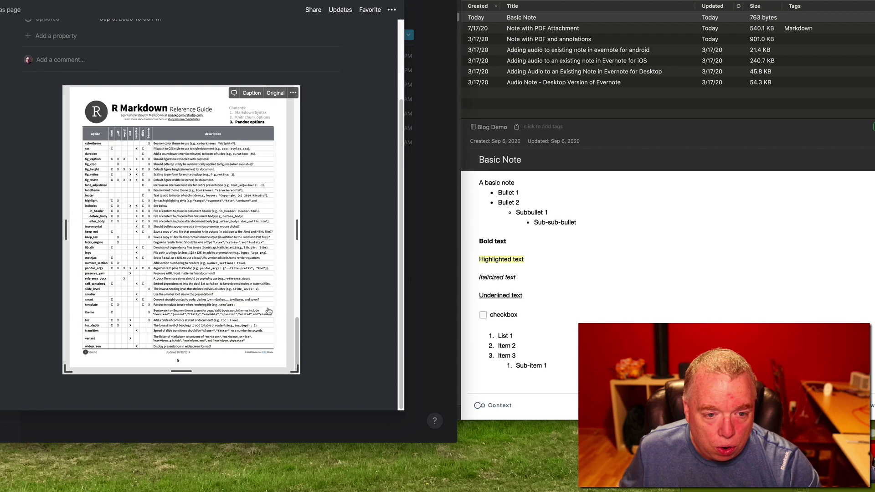
{"action": "scroll", "coordinate": [269, 311], "scroll_direction": "up", "scroll_amount": 8}
Compare with Evernote's Note with PDF Attachment, then close the Notion page back to Blog Demo.
{"action": "left_click", "coordinate": [551, 27]}
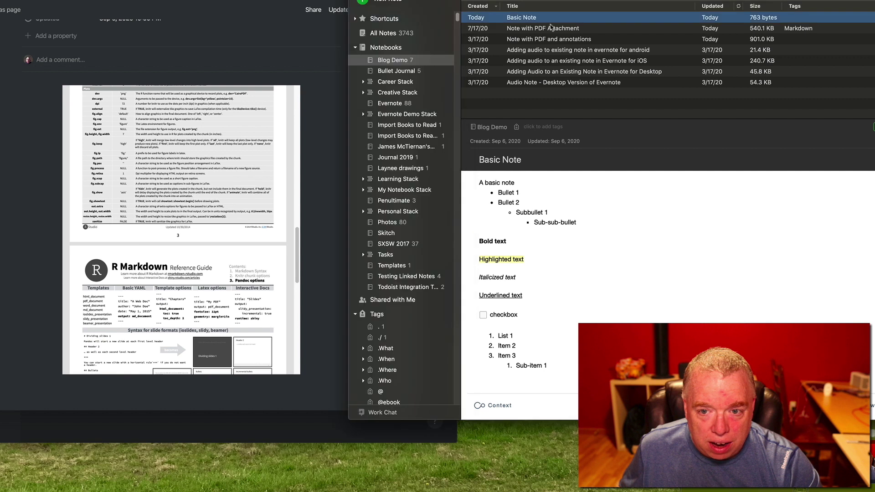
{"action": "left_click", "coordinate": [551, 28]}
{"action": "scroll", "coordinate": [638, 274], "scroll_direction": "down", "scroll_amount": 5}
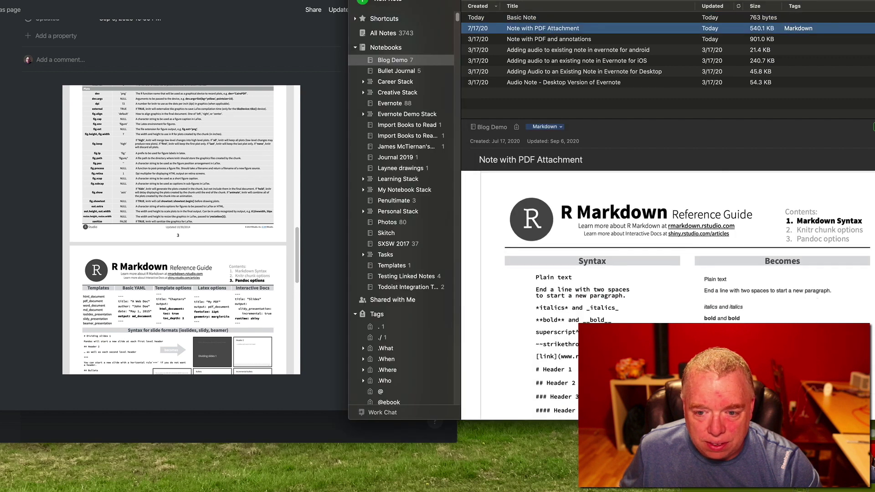
{"action": "scroll", "coordinate": [674, 292], "scroll_direction": "down", "scroll_amount": 10}
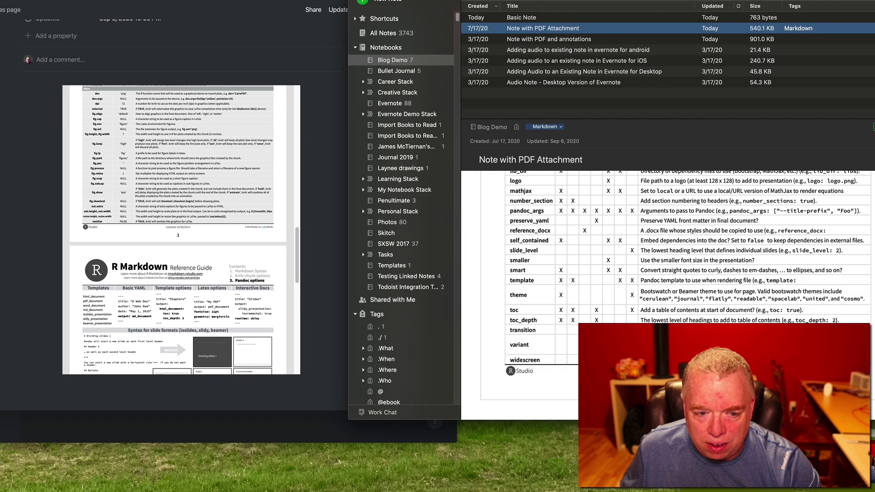
{"action": "scroll", "coordinate": [638, 274], "scroll_direction": "up", "scroll_amount": 15}
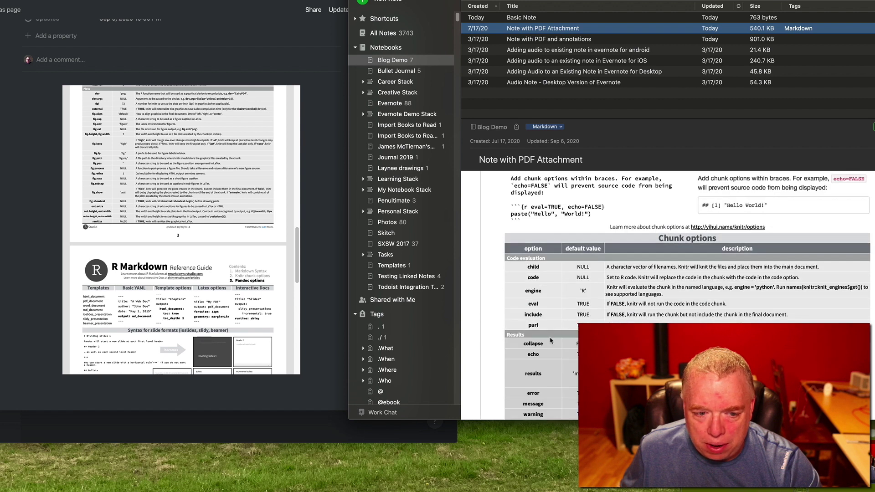
{"action": "scroll", "coordinate": [207, 314], "scroll_direction": "down", "scroll_amount": 10}
{"action": "scroll", "coordinate": [674, 291], "scroll_direction": "down", "scroll_amount": 20}
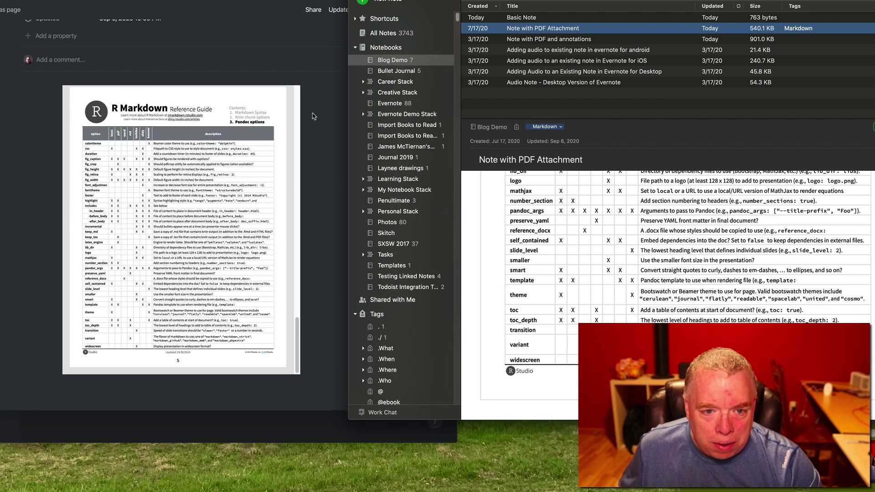
{"action": "left_click", "coordinate": [267, 203]}
{"action": "scroll", "coordinate": [374, 137], "scroll_direction": "up", "scroll_amount": 4}
{"action": "left_click", "coordinate": [427, 242]}
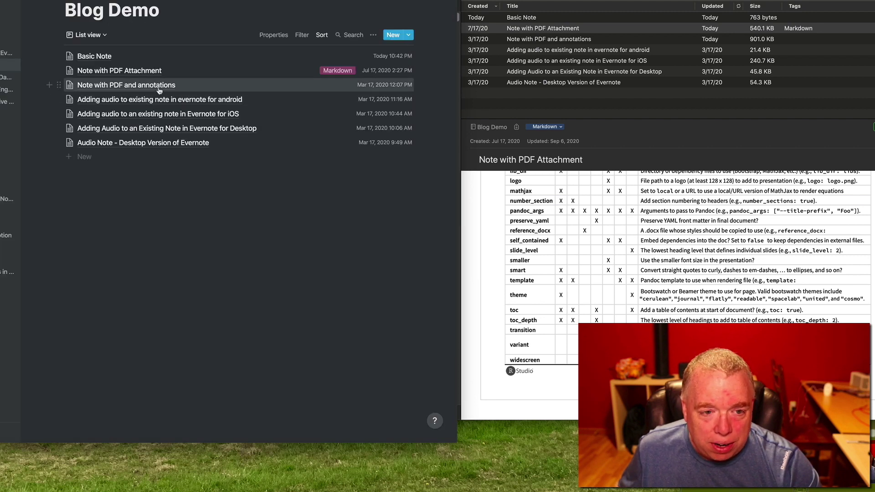
Open the Note with PDF and annotations in Evernote and scroll its PDF preview.
{"action": "left_click", "coordinate": [513, 42]}
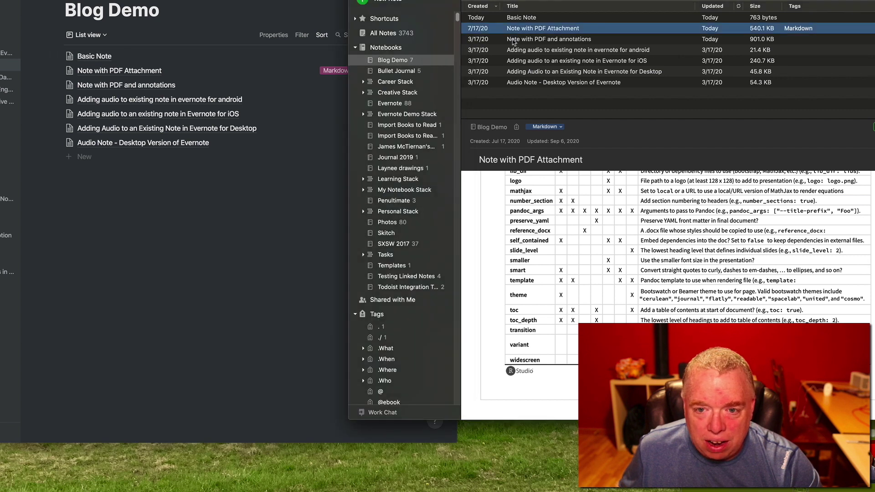
{"action": "left_click", "coordinate": [513, 40]}
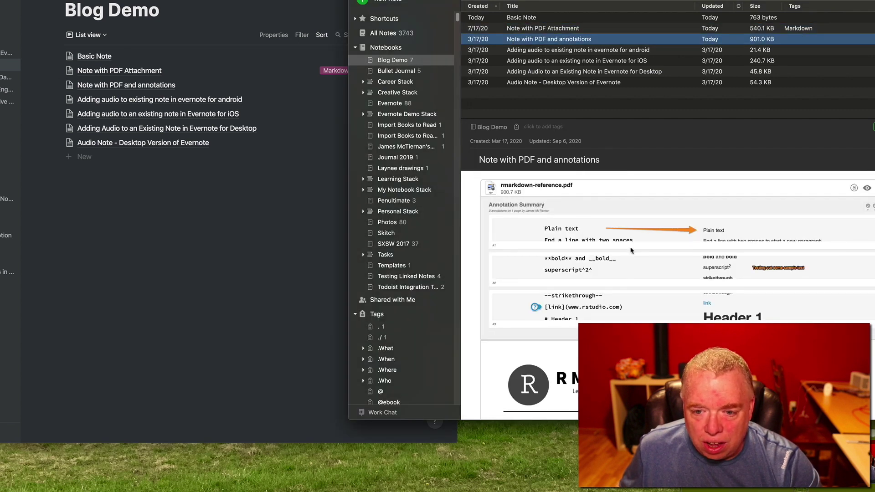
{"action": "scroll", "coordinate": [631, 250], "scroll_direction": "down", "scroll_amount": 3}
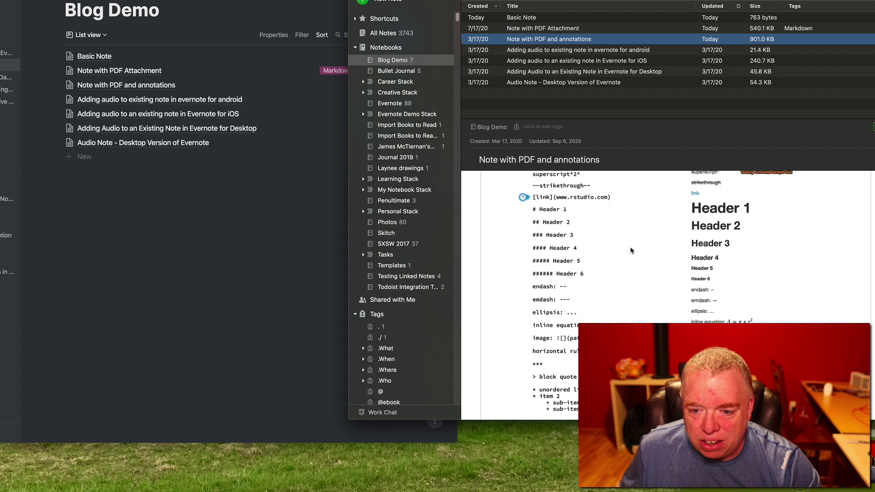
{"action": "scroll", "coordinate": [631, 250], "scroll_direction": "up", "scroll_amount": 3}
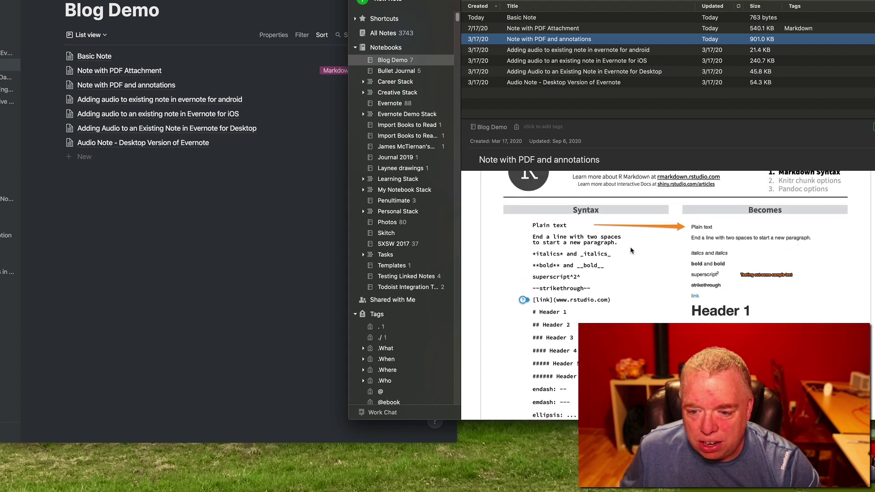
Open Notion's Note with PDF and annotations page and scroll its embedded PDF to the Annotation Summary.
{"action": "left_click", "coordinate": [136, 86]}
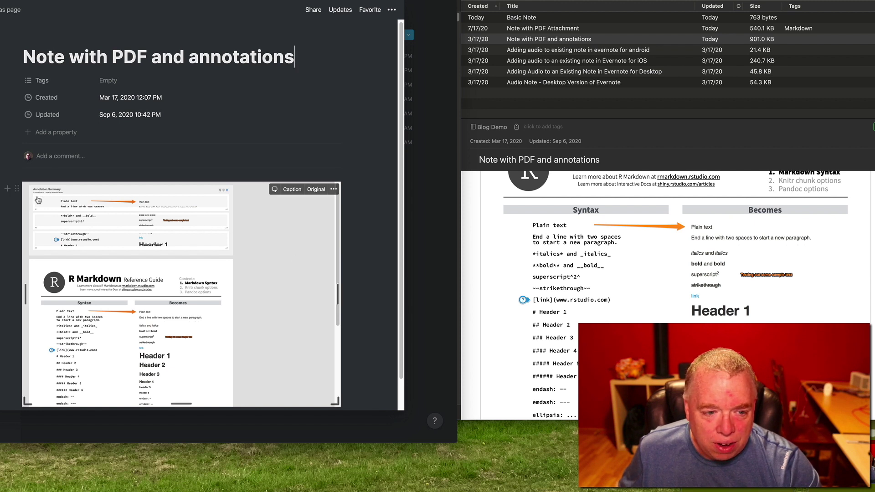
{"action": "scroll", "coordinate": [581, 220], "scroll_direction": "up", "scroll_amount": 5}
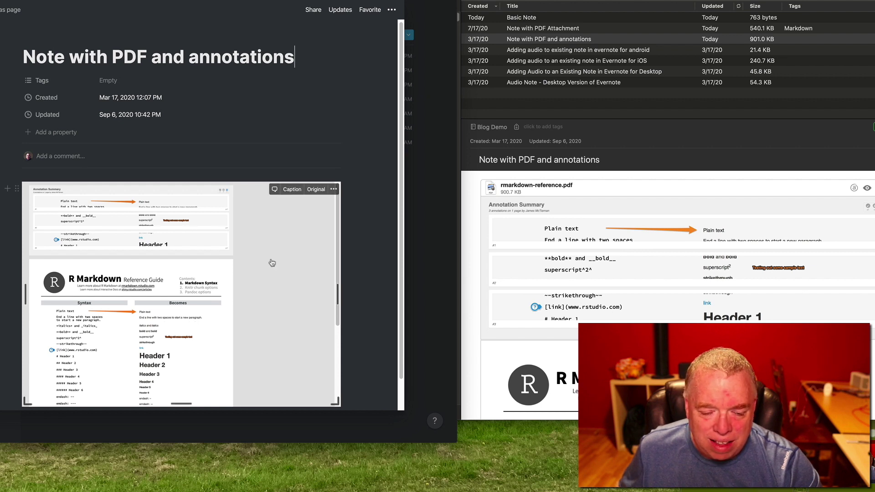
{"action": "scroll", "coordinate": [272, 262], "scroll_direction": "down", "scroll_amount": 3}
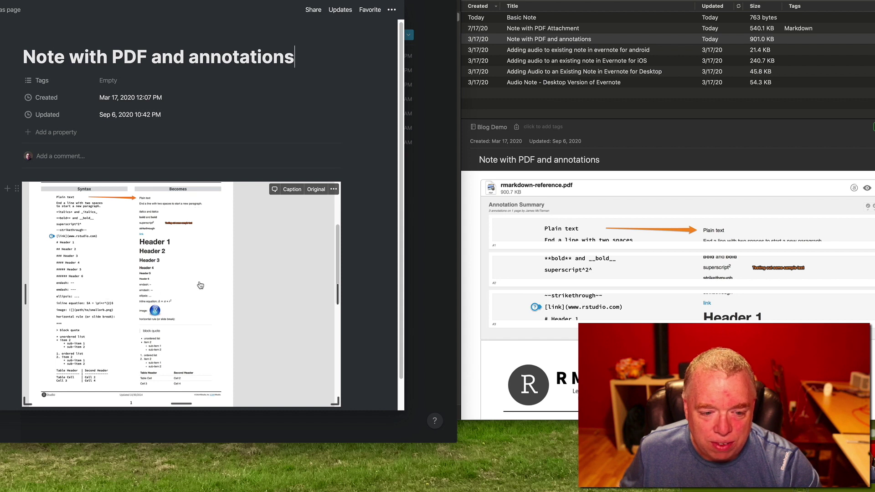
{"action": "scroll", "coordinate": [200, 285], "scroll_direction": "up", "scroll_amount": 5}
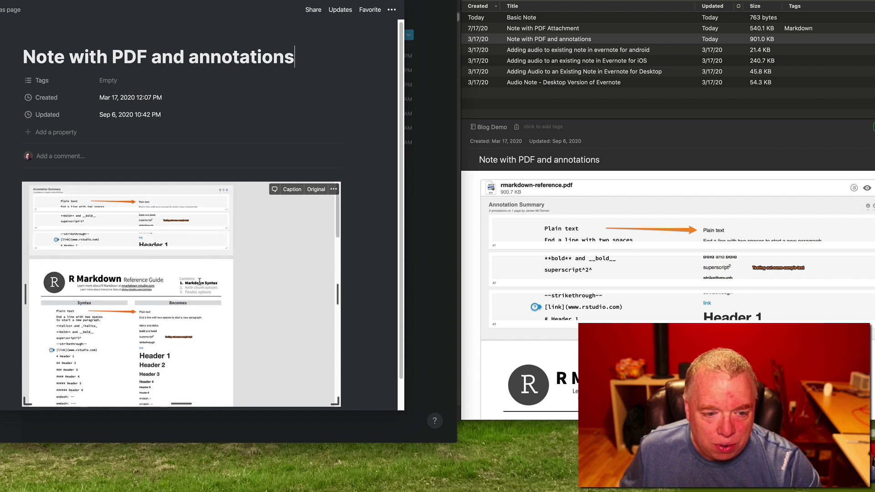
{"action": "scroll", "coordinate": [200, 282], "scroll_direction": "down", "scroll_amount": 2}
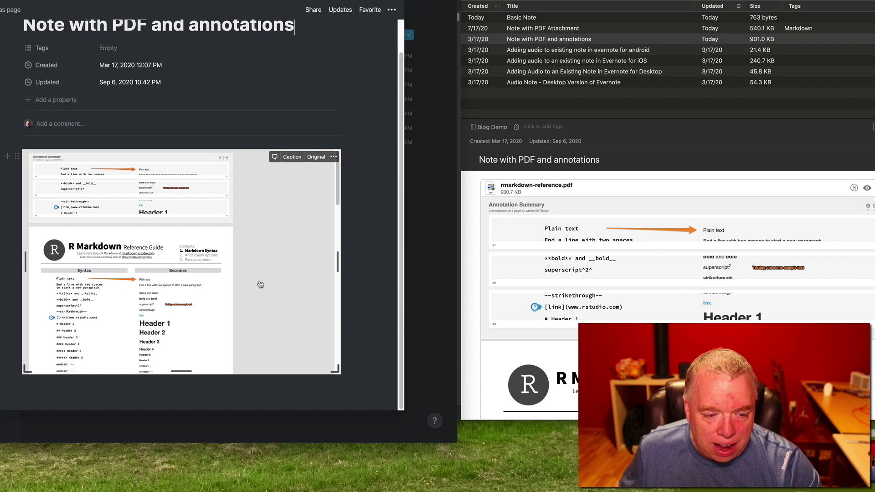
{"action": "scroll", "coordinate": [697, 320], "scroll_direction": "down", "scroll_amount": 10}
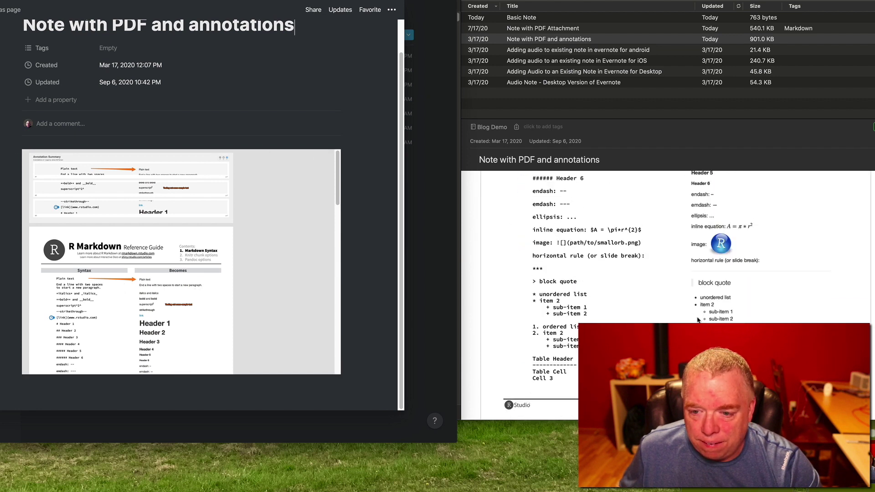
{"action": "scroll", "coordinate": [697, 320], "scroll_direction": "up", "scroll_amount": 5}
{"action": "scroll", "coordinate": [697, 320], "scroll_direction": "down", "scroll_amount": 3}
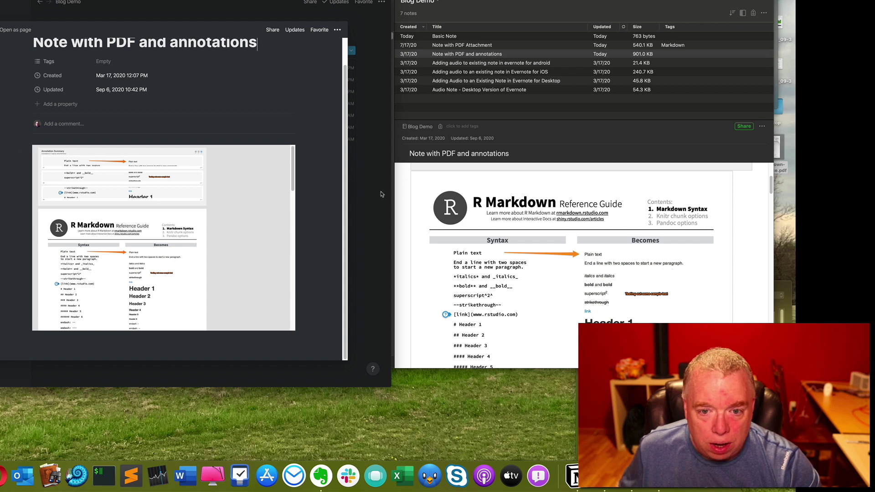
Compare the imported android audio note's two .amr attachments with the Evernote original, then return to Notion.
{"action": "left_click", "coordinate": [377, 211]}
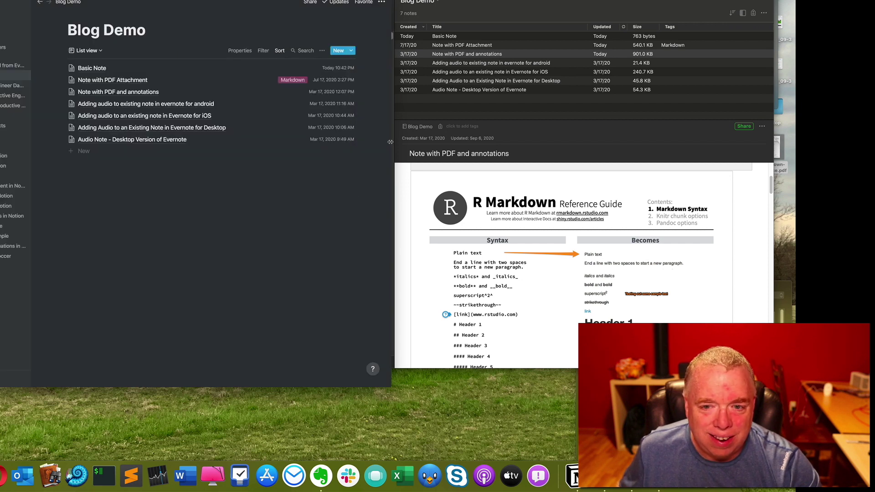
{"action": "left_click", "coordinate": [189, 104]}
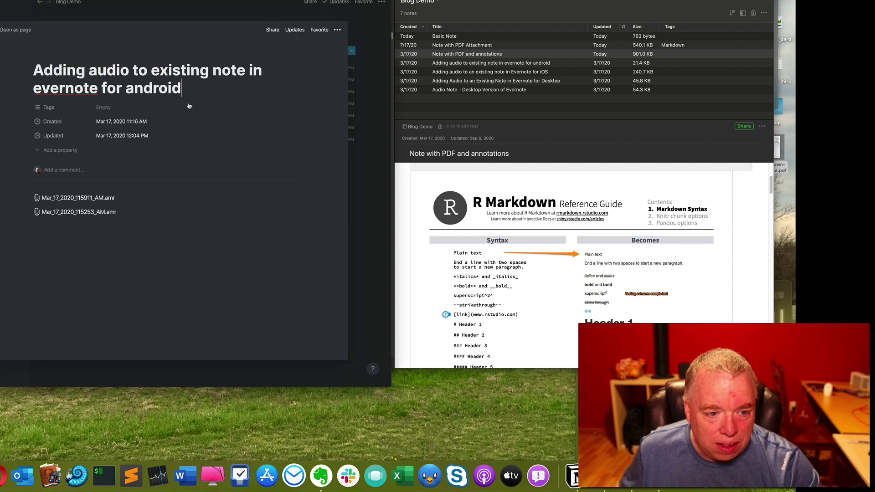
{"action": "left_click", "coordinate": [486, 64]}
{"action": "left_click", "coordinate": [486, 64]}
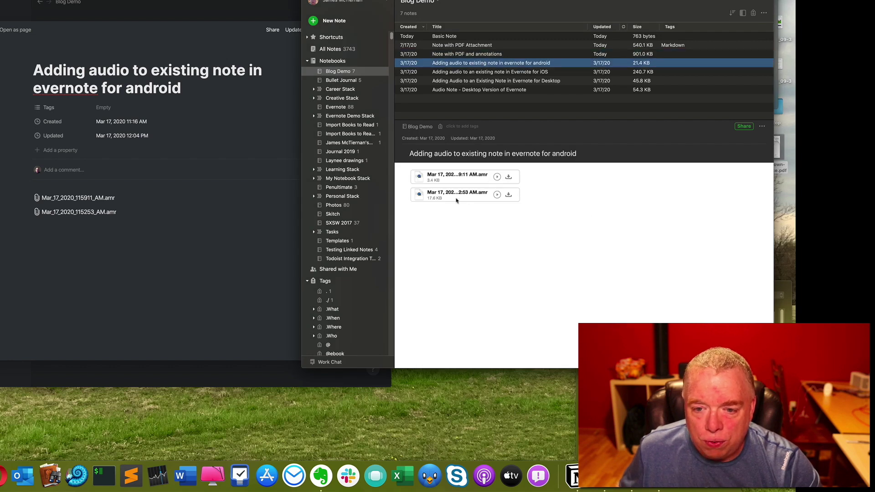
{"action": "left_click", "coordinate": [101, 201]}
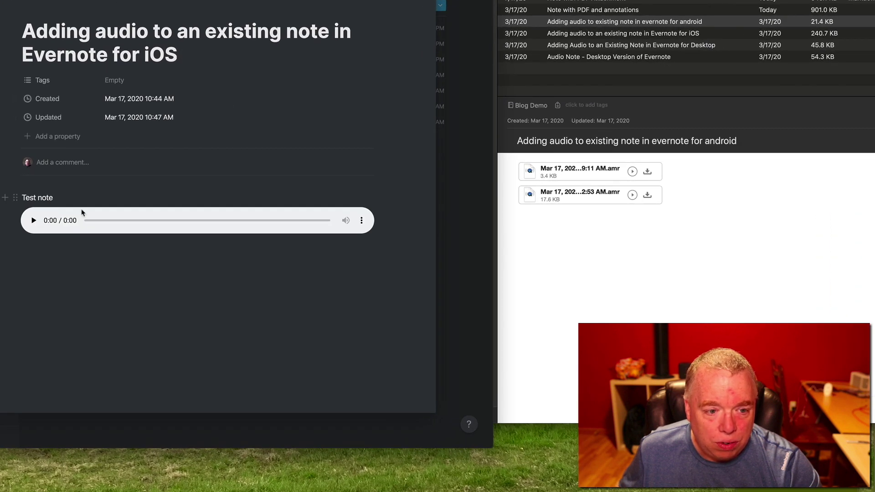
Play a few seconds of the iOS note's imported audio, then pause it and close the page.
{"action": "left_click", "coordinate": [35, 221]}
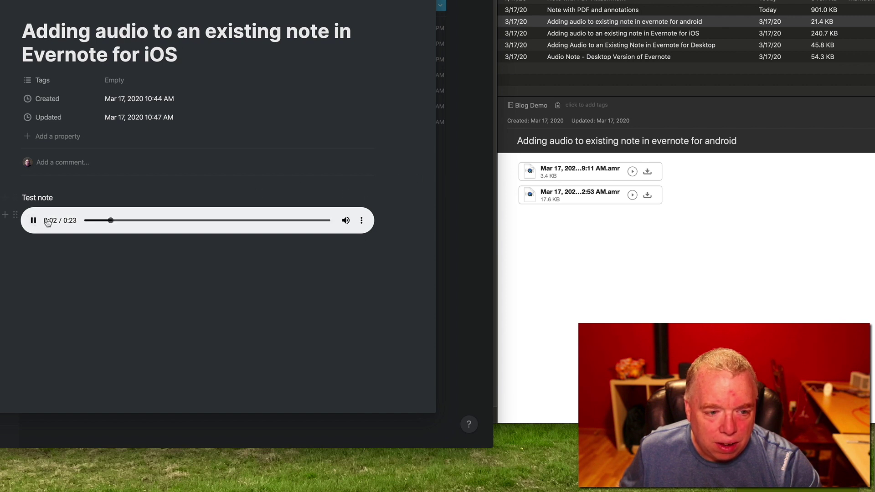
{"action": "left_click", "coordinate": [33, 220]}
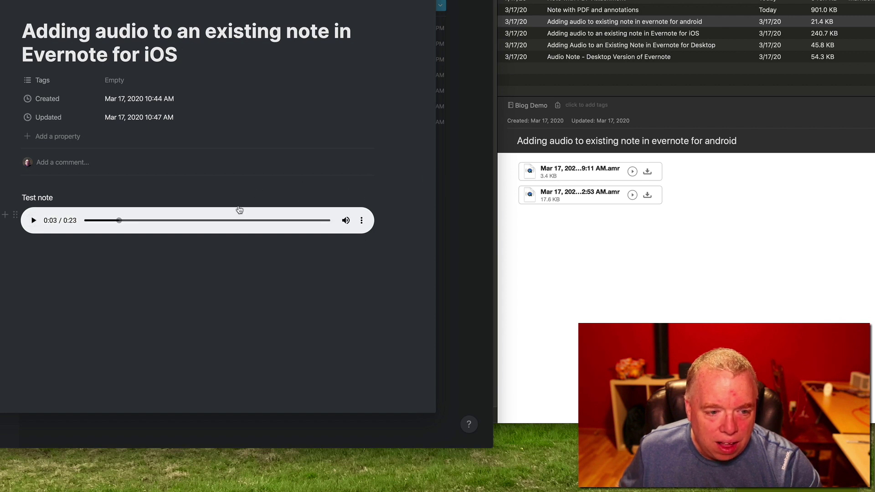
{"action": "left_click", "coordinate": [469, 197]}
Recheck the android audio note's two .amr attachments in Notion.
{"action": "left_click", "coordinate": [209, 75]}
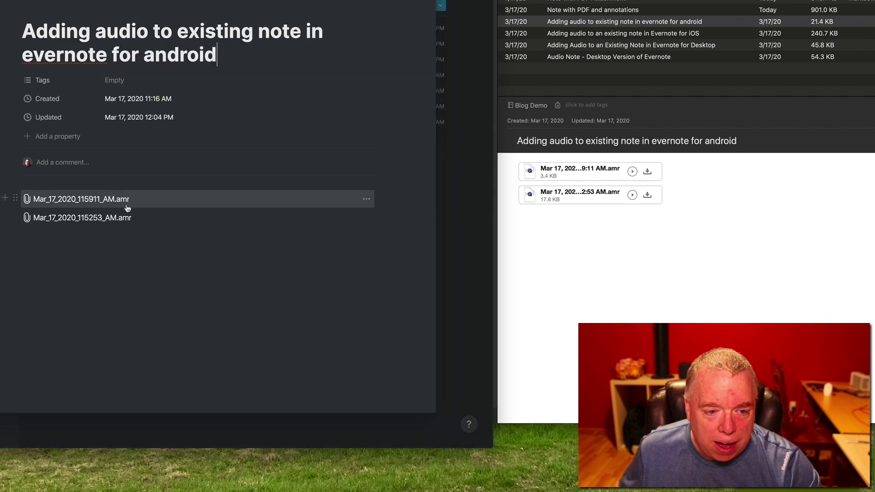
{"action": "left_click", "coordinate": [451, 179]}
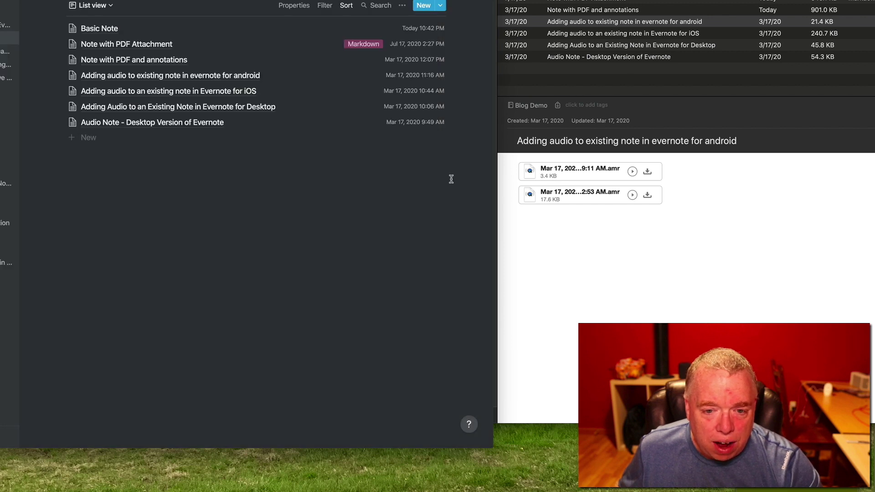
{"action": "left_click", "coordinate": [233, 80]}
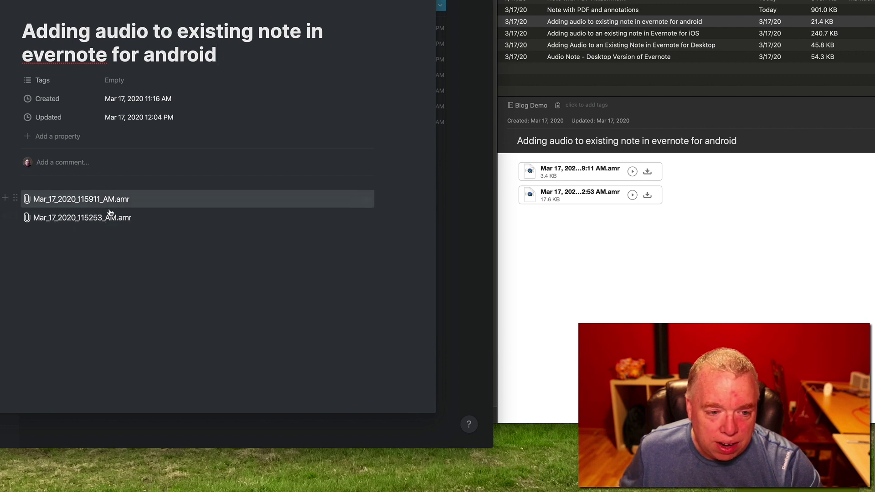
{"action": "left_click", "coordinate": [442, 218]}
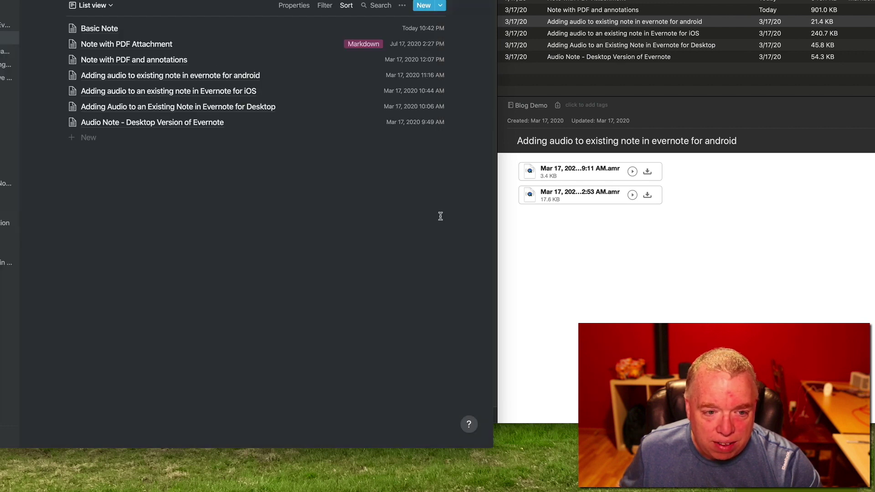
Compare Evernote's iOS audio note and its 240.4 KB .m4a attachment with the Notion import.
{"action": "left_click", "coordinate": [613, 37]}
{"action": "left_click", "coordinate": [613, 37]}
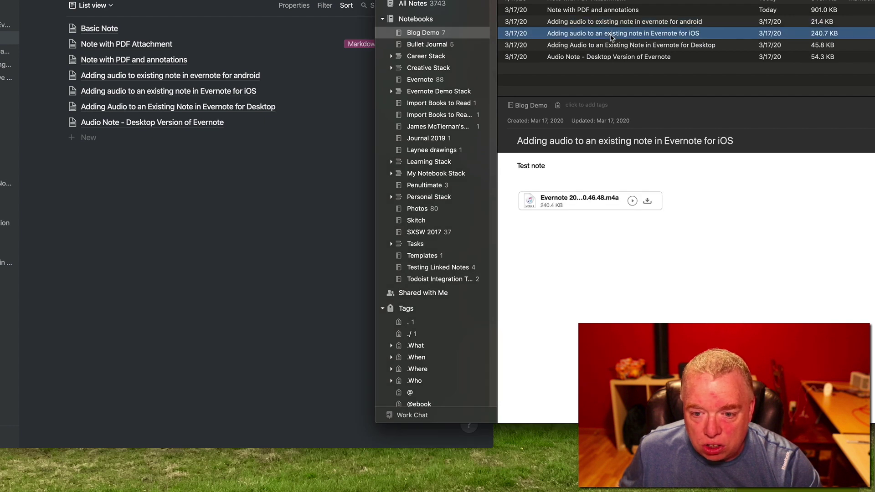
{"action": "left_click", "coordinate": [277, 250]}
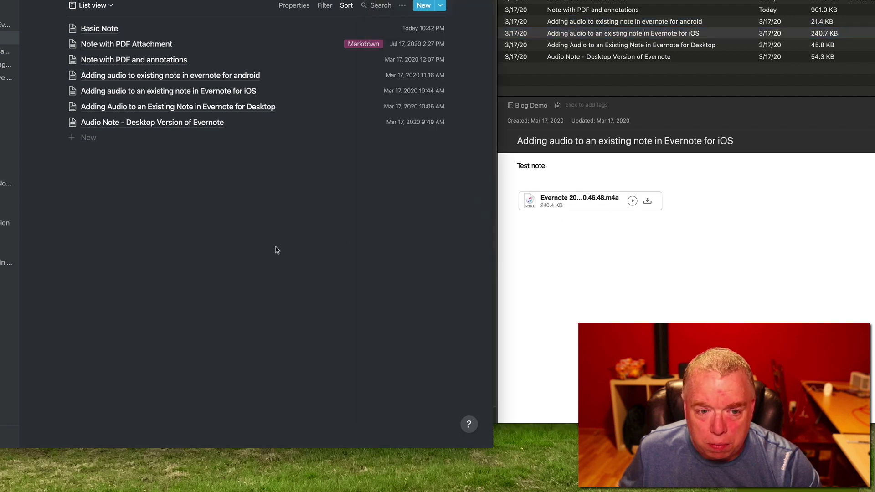
{"action": "left_click", "coordinate": [237, 96]}
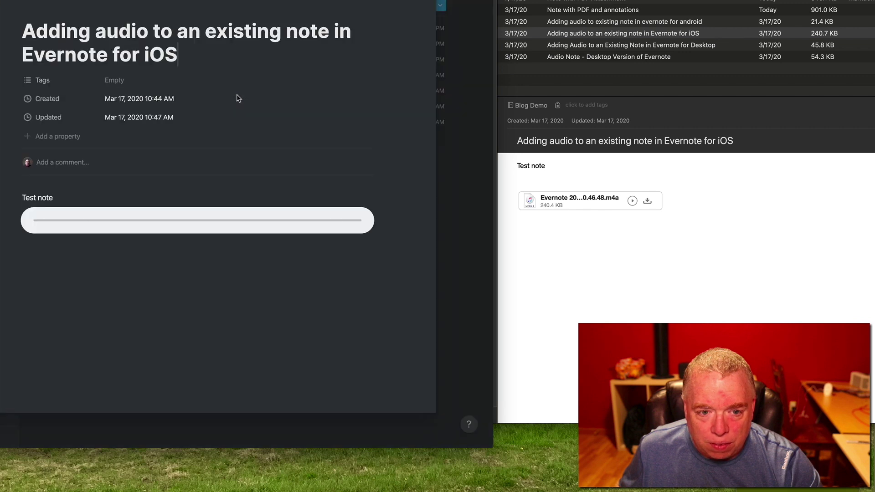
{"action": "left_click", "coordinate": [488, 175]}
{"action": "left_click", "coordinate": [620, 49]}
Try playing the first Desktop note's imported wav audio, which Notion cannot play.
{"action": "left_click", "coordinate": [620, 49]}
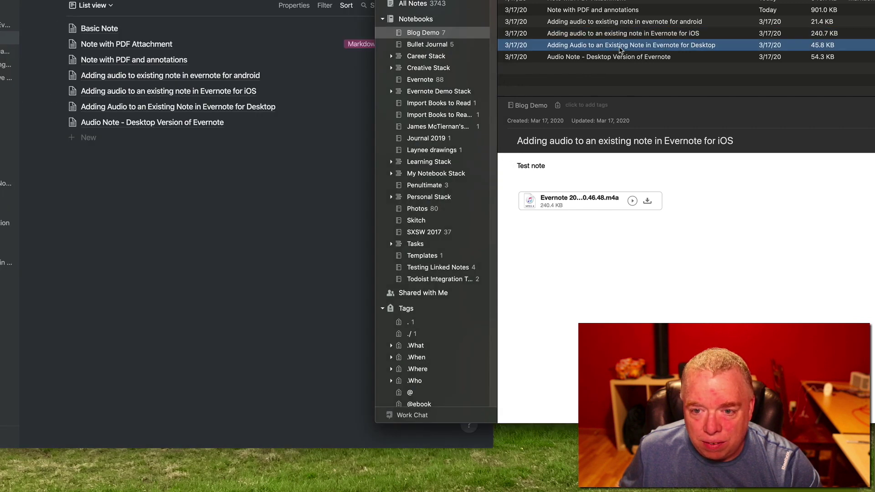
{"action": "left_click", "coordinate": [246, 109]}
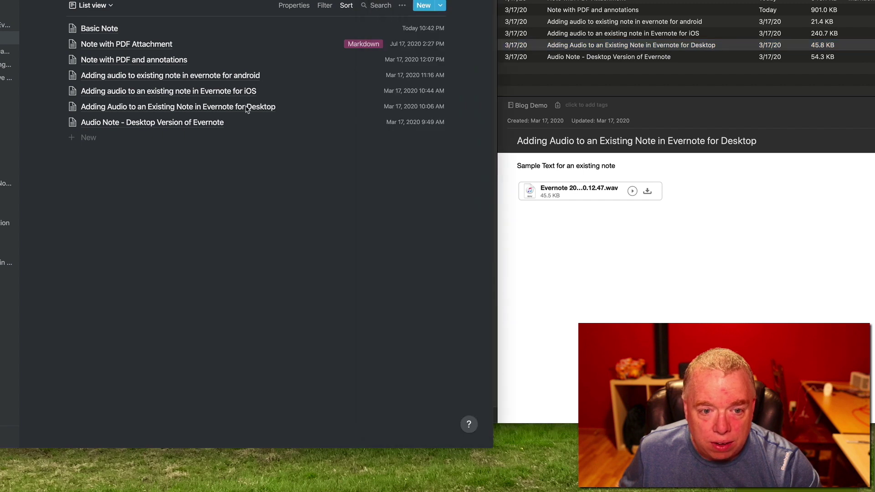
{"action": "left_click", "coordinate": [247, 108]}
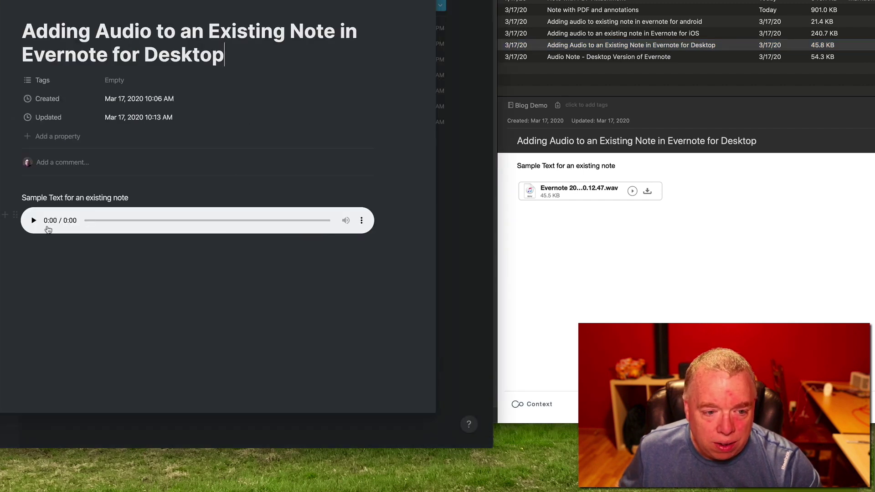
{"action": "left_click", "coordinate": [34, 220]}
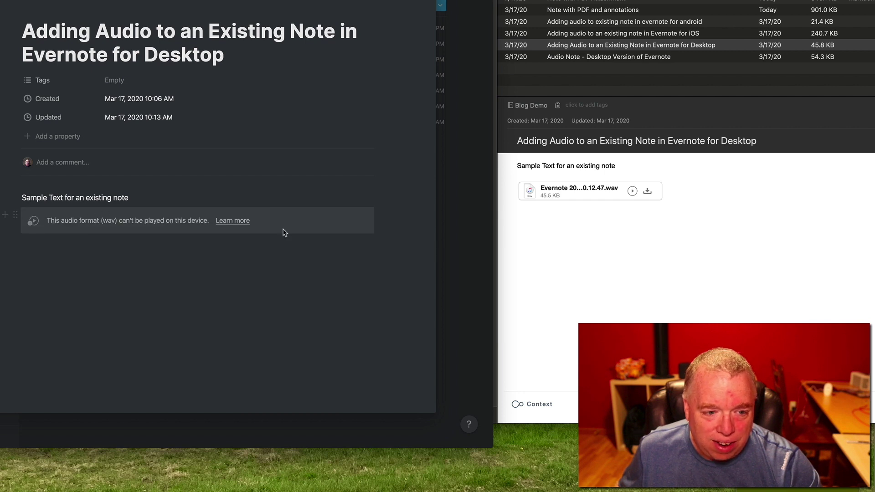
{"action": "left_click", "coordinate": [454, 226]}
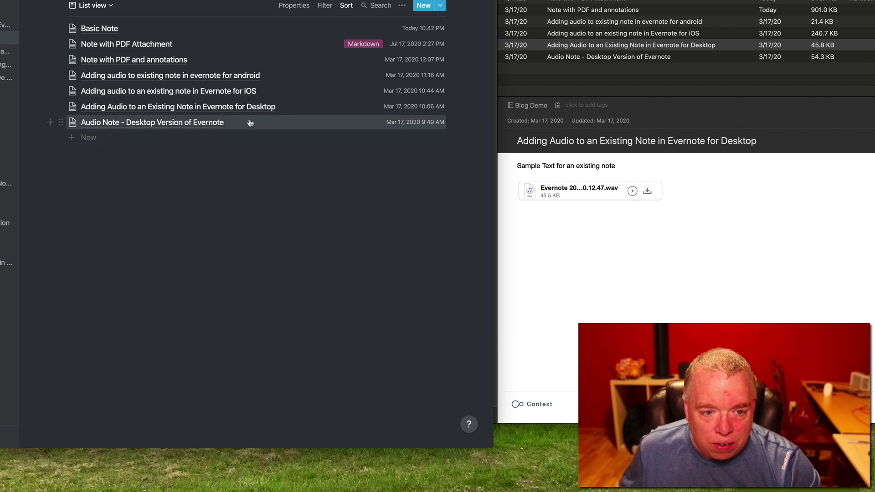
Try playing Audio Note - Desktop Version's wav audio against Evernote's 54.1 KB original.
{"action": "left_click", "coordinate": [605, 58]}
{"action": "left_click", "coordinate": [605, 58]}
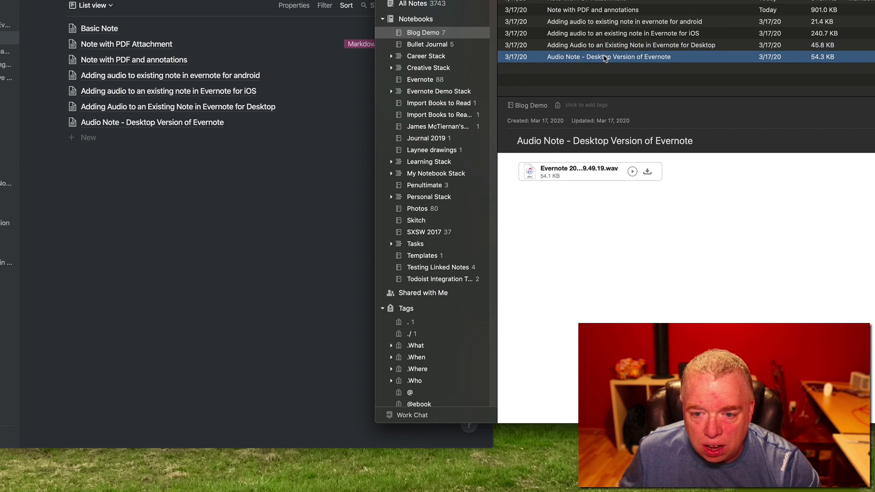
{"action": "left_click", "coordinate": [203, 125]}
{"action": "left_click", "coordinate": [203, 125]}
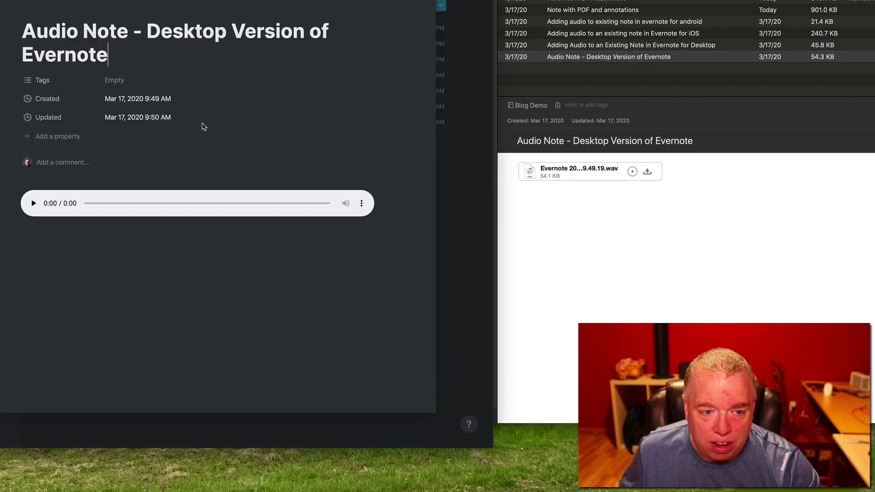
{"action": "left_click", "coordinate": [33, 204]}
{"action": "left_click", "coordinate": [453, 168]}
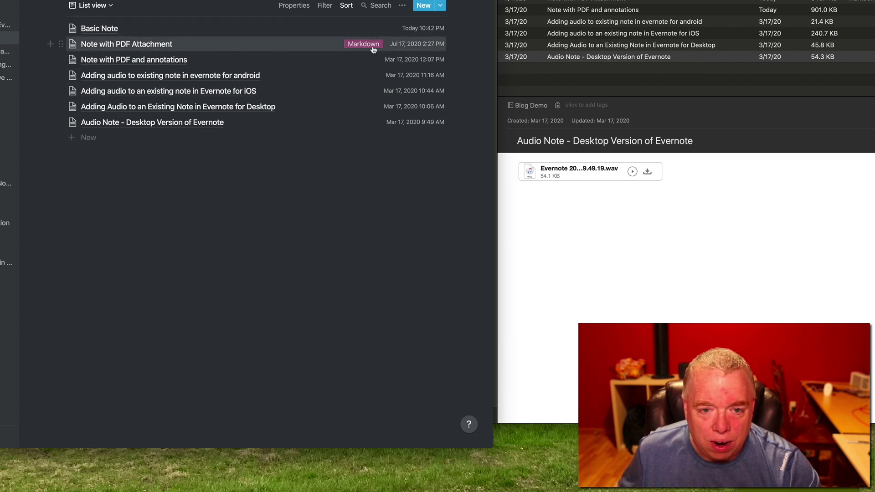
{"action": "left_click", "coordinate": [290, 45]}
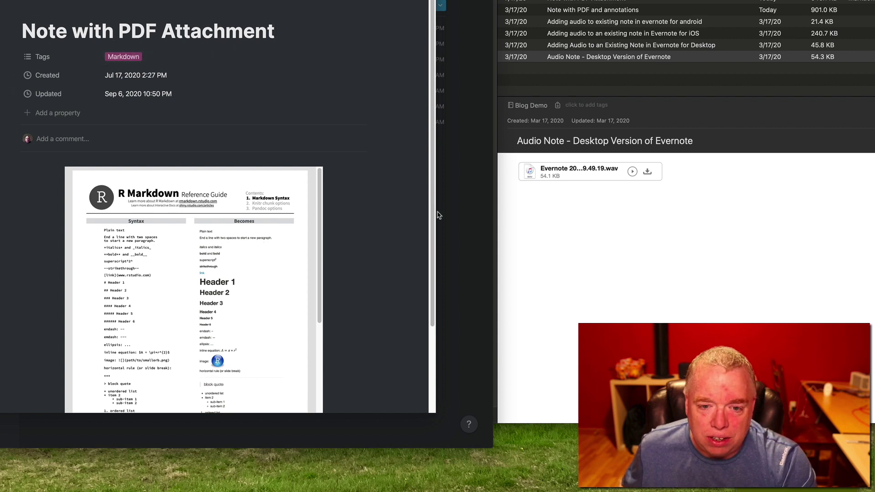
{"action": "left_click", "coordinate": [451, 222]}
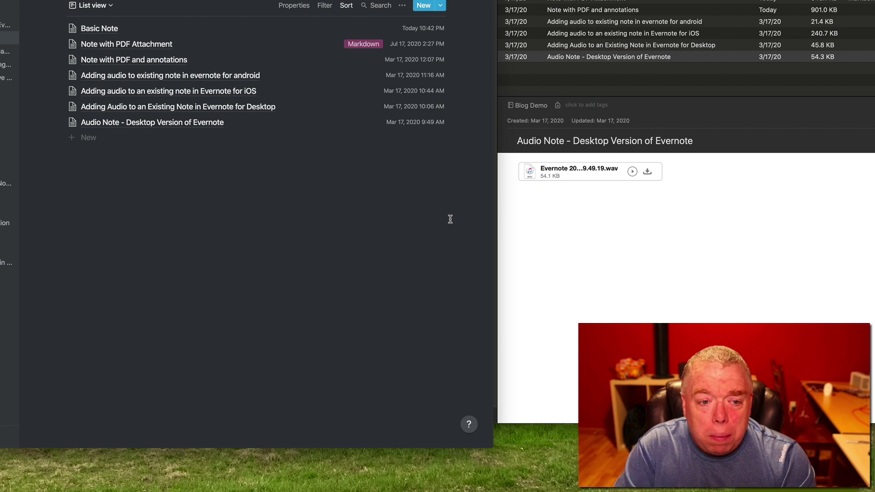